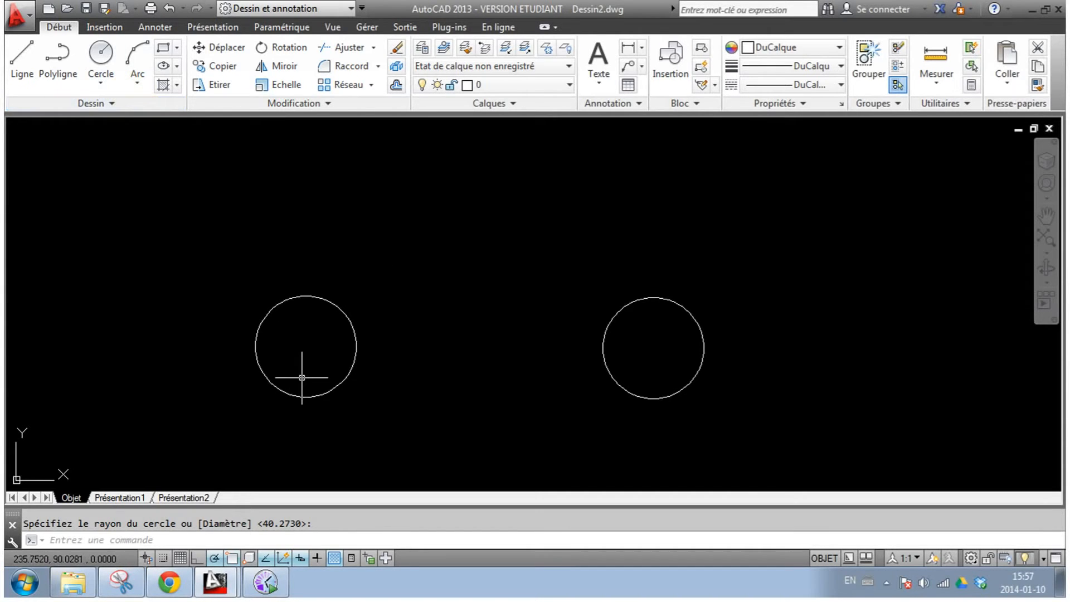
Step: Draw a concentric circle with a radius of about 20.6 inside the left wheel circle
left_click(102, 89)
scroll(251, 306, "up", 4)
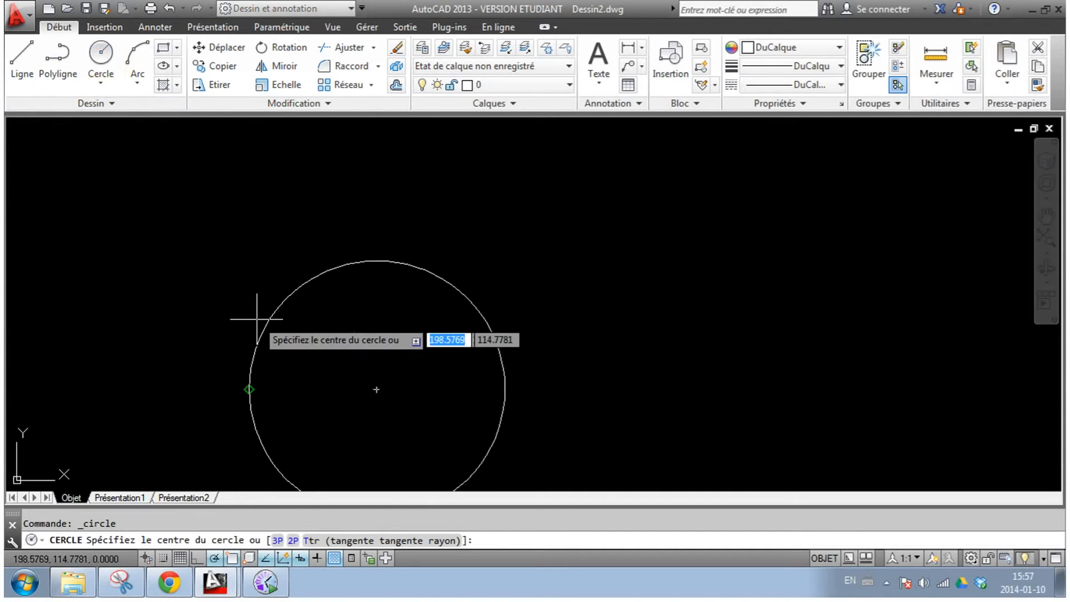
middle_click_drag(382, 418, 372, 332)
left_click(371, 332)
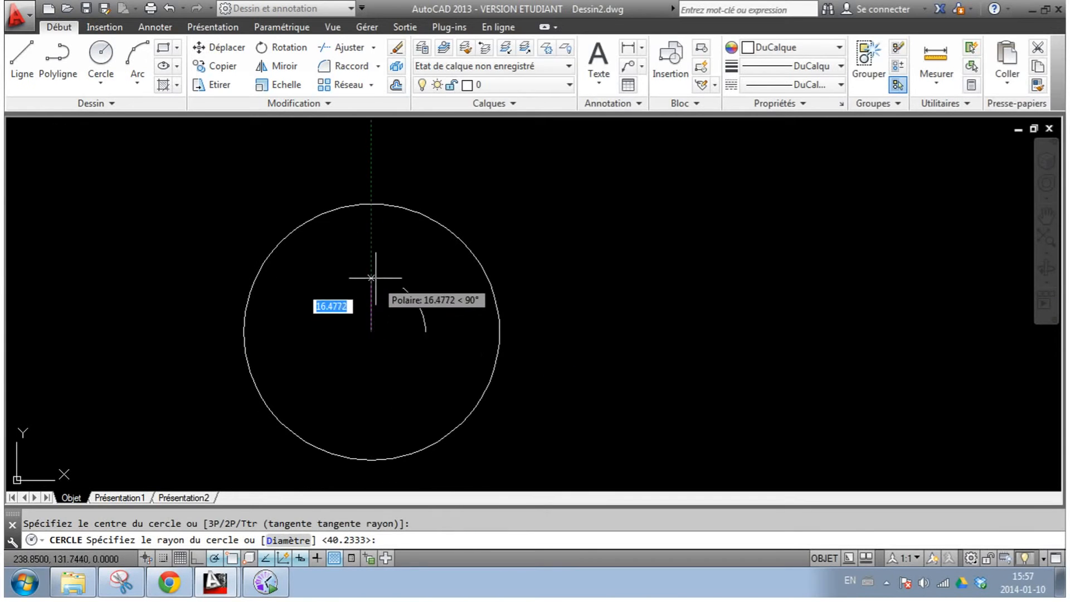
left_click(373, 267)
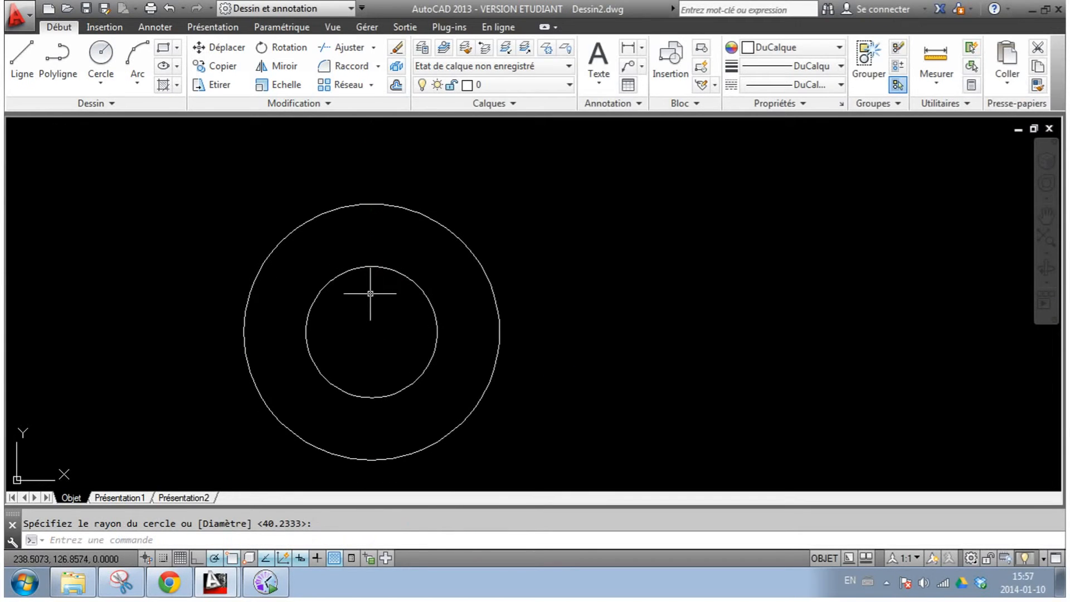
Step: Examine the wheels of car #1 in the exercise PDF in Chrome, and return to Dessin2.dwg in AutoCAD
left_click(171, 592)
mouse_move(227, 591)
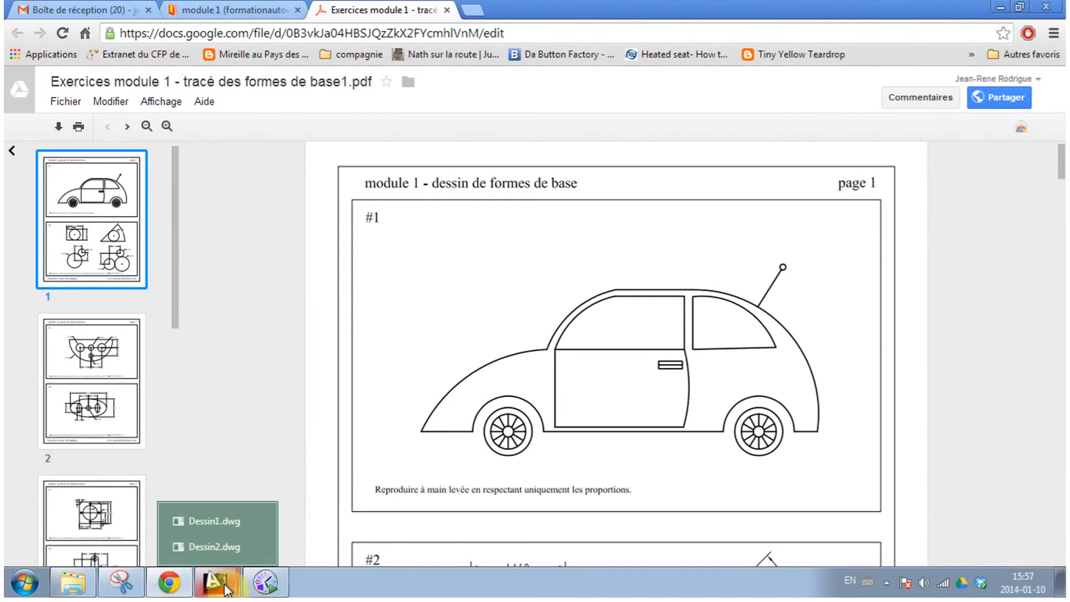
left_click(206, 547)
Step: Draw a third concentric circle as the rim, between the left wheel's inner and outer circles
left_click(100, 56)
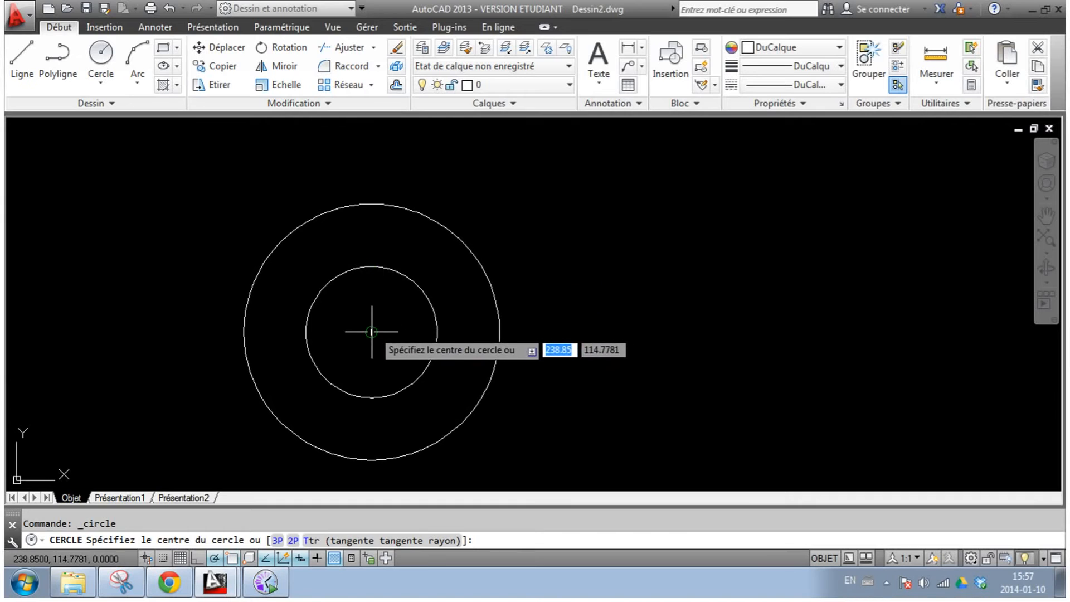
left_click(371, 333)
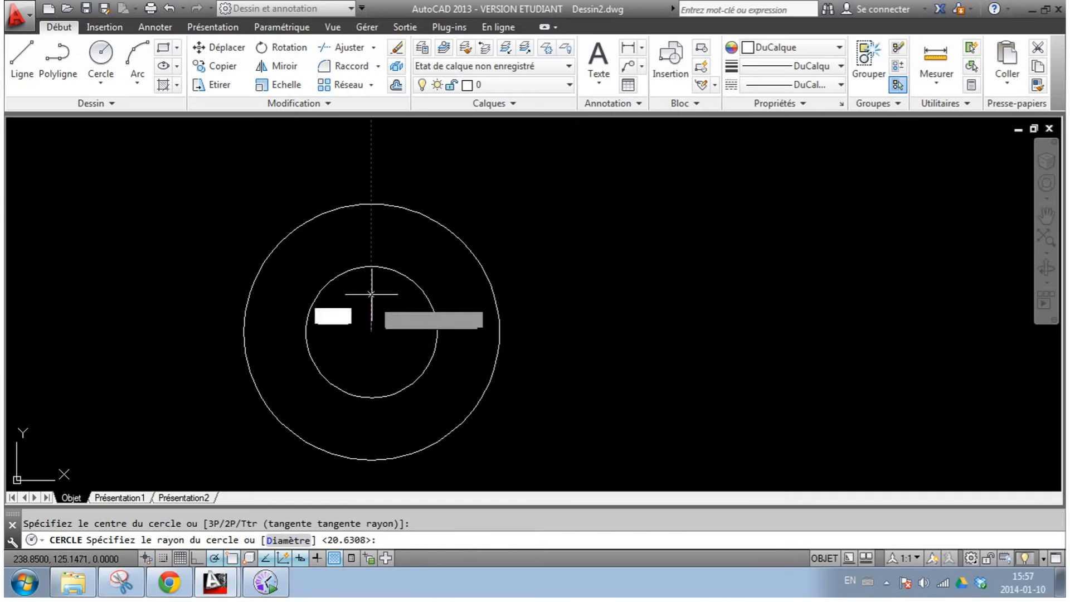
left_click(363, 239)
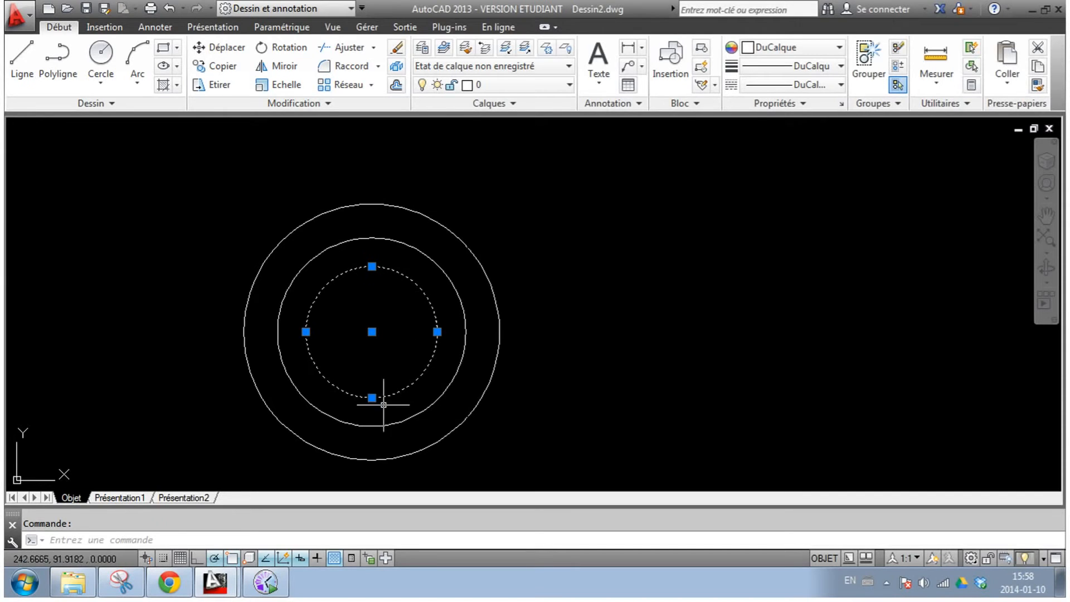
Step: Shrink the left wheel's innermost circle to a radius of about 10.6 to form the hub
left_click(372, 266)
type("10.6133")
key("Return")
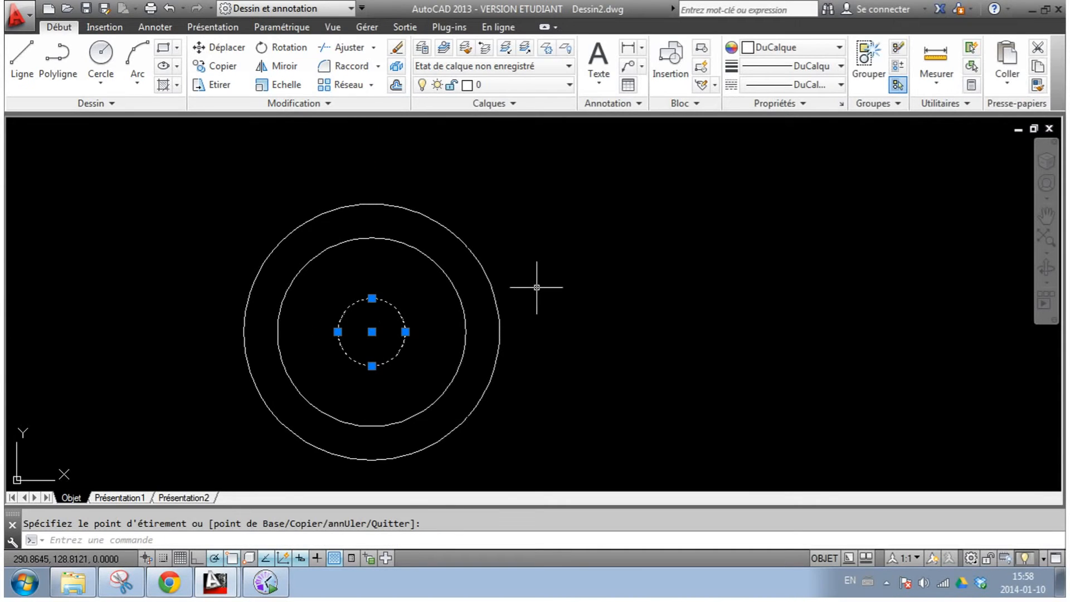
Step: Draw a vertical spoke above the hub and a horizontal spoke to its right, each from the hub circle's quadrant to the rim circle's
left_click(22, 59)
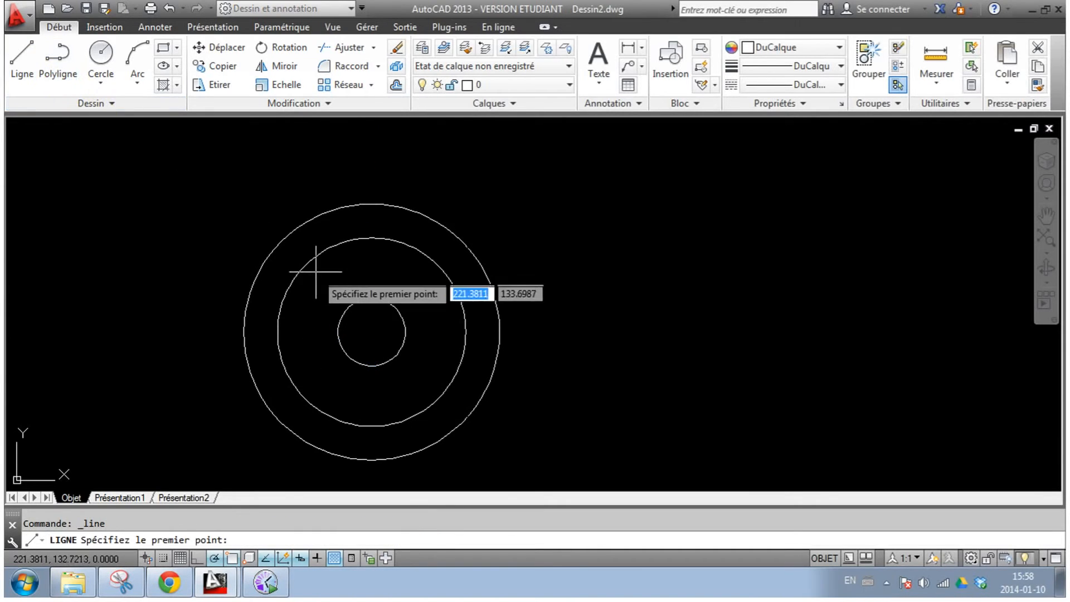
left_click(371, 295)
left_click(372, 238)
key("Escape")
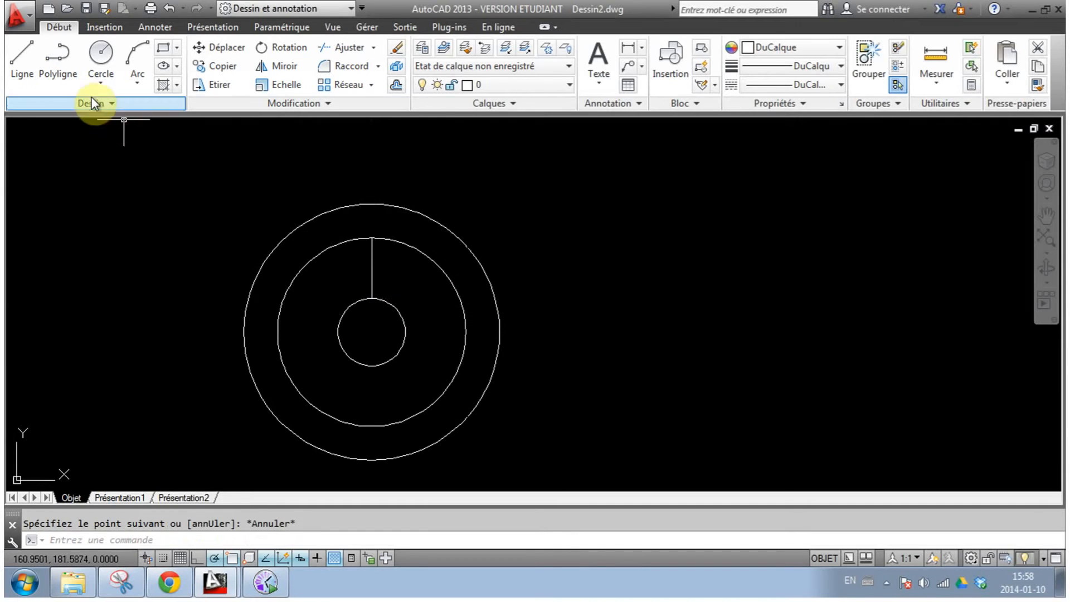
left_click(27, 61)
left_click(405, 333)
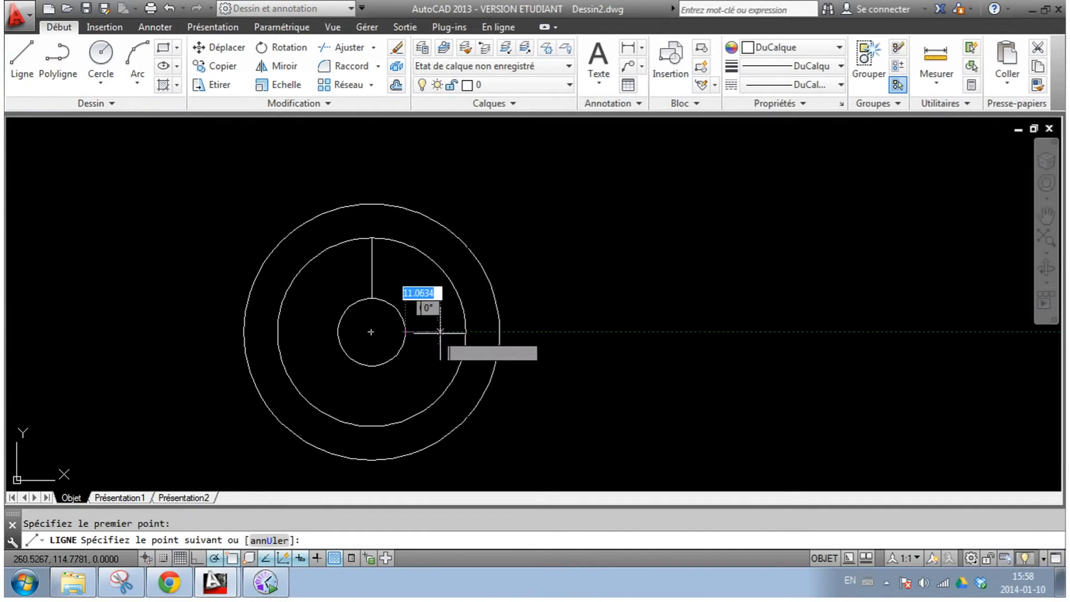
left_click(465, 332)
key("Escape")
Step: Draw a vertical spoke below the hub and a horizontal spoke to its left, each joining the hub and rim circles at their quadrants
left_click(22, 58)
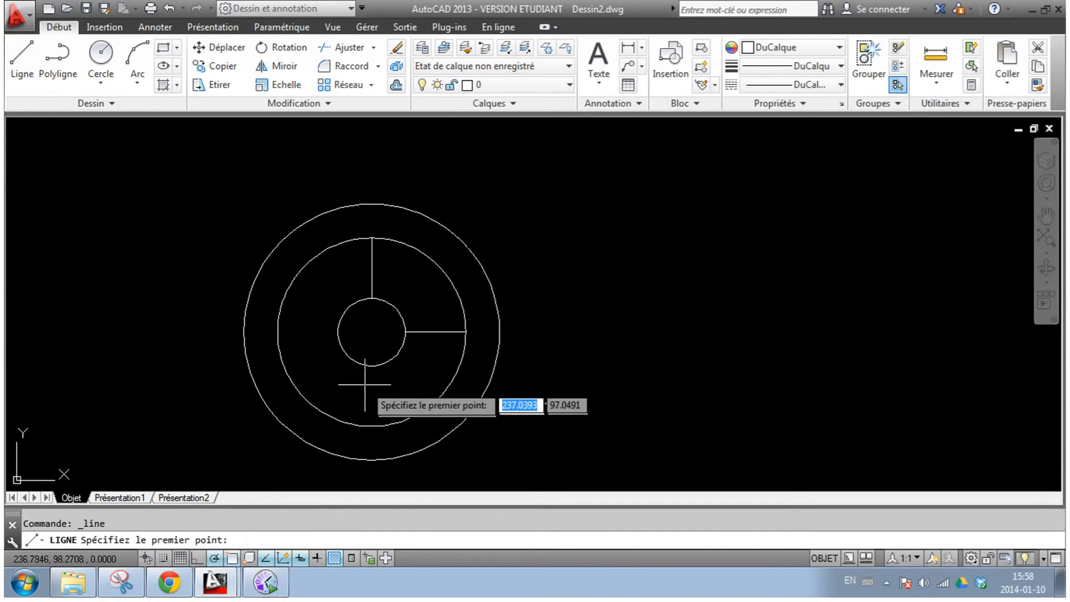
left_click(371, 366)
left_click(372, 426)
key("Escape")
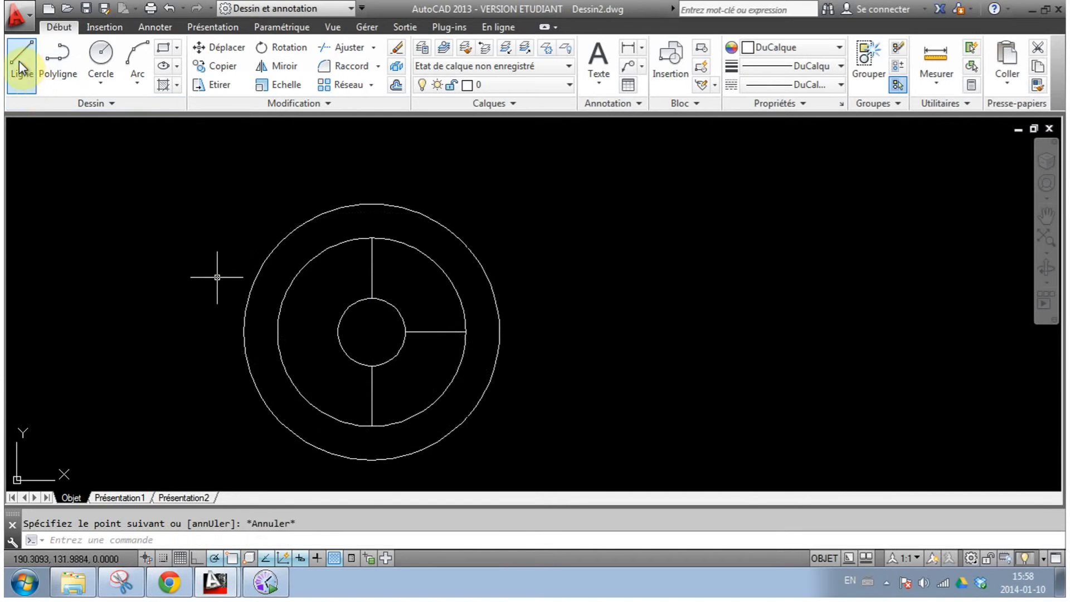
left_click(22, 58)
left_click(337, 332)
left_click(278, 332)
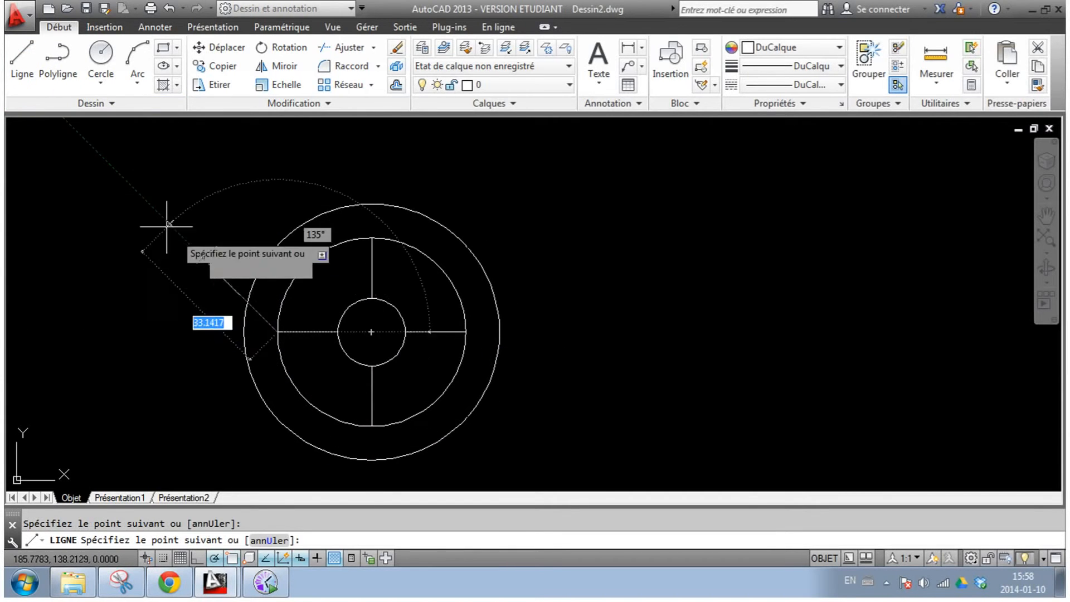
key("Escape")
Step: Enable the Proche object snap and draw the upper-left diagonal spoke from the rim circle to the hub circle at 45°
left_click(30, 76)
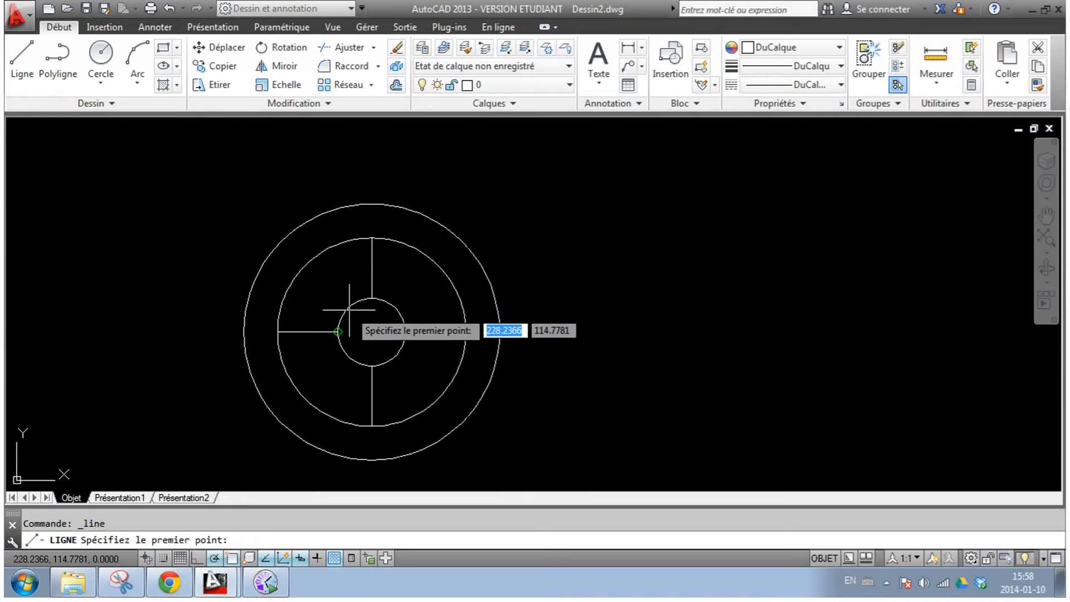
scroll(320, 285, "up", 2)
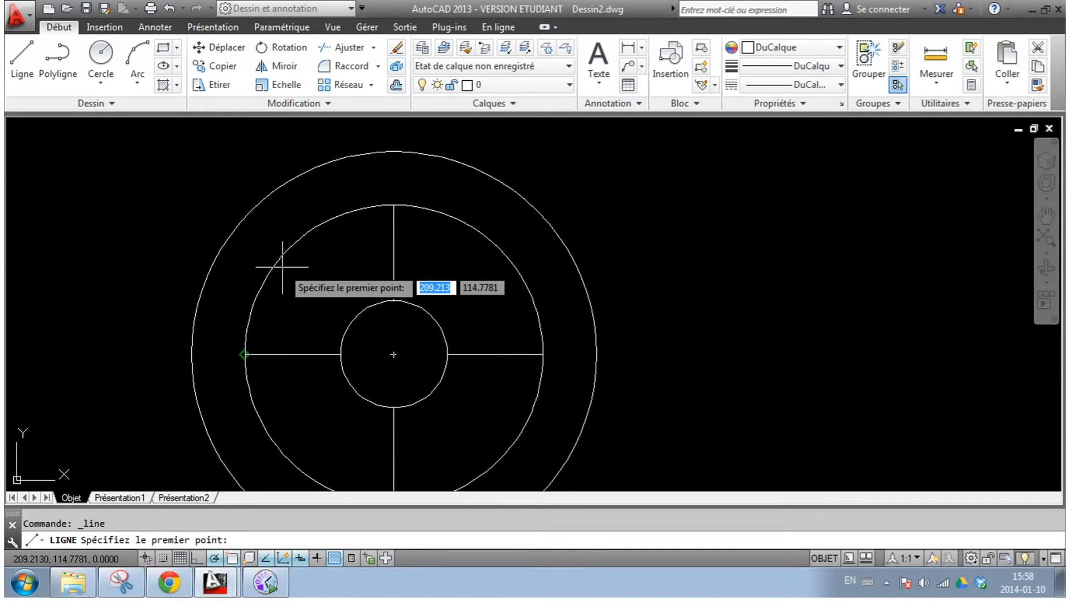
right_click(234, 560)
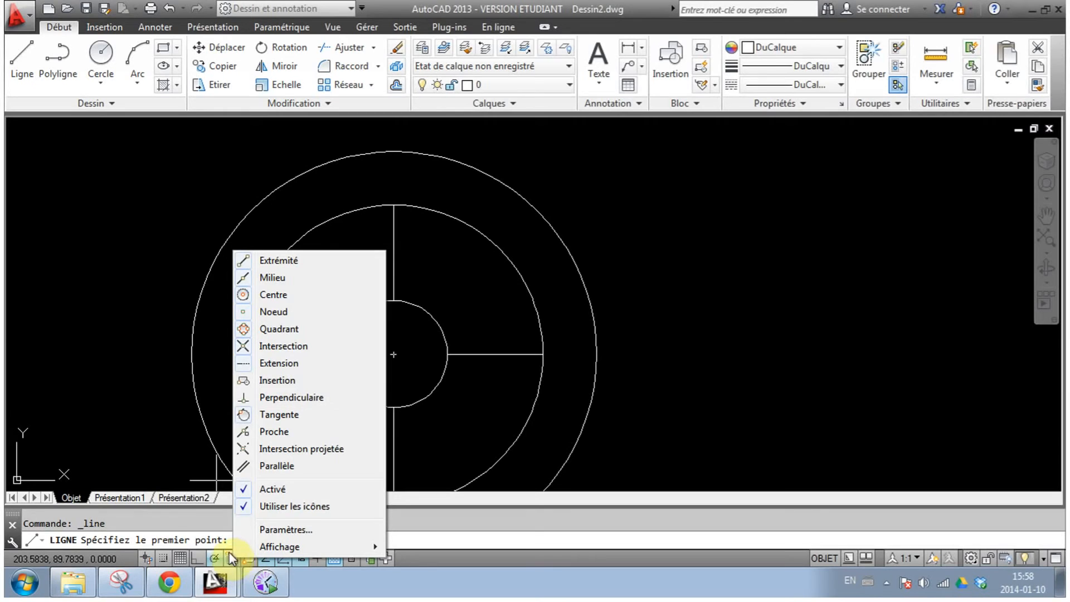
left_click(289, 433)
left_click(285, 252)
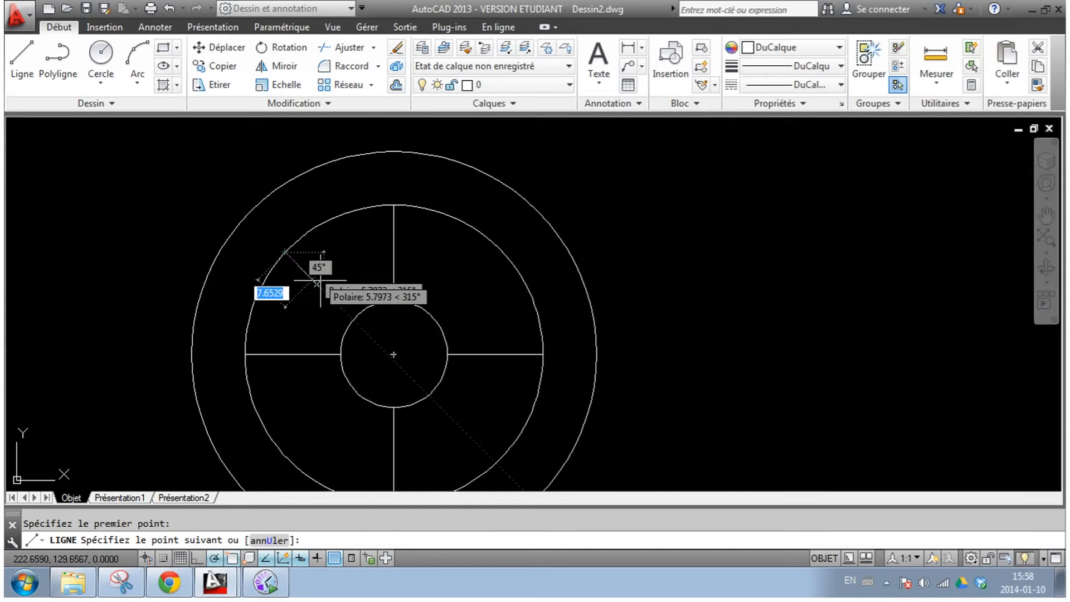
left_click(353, 318)
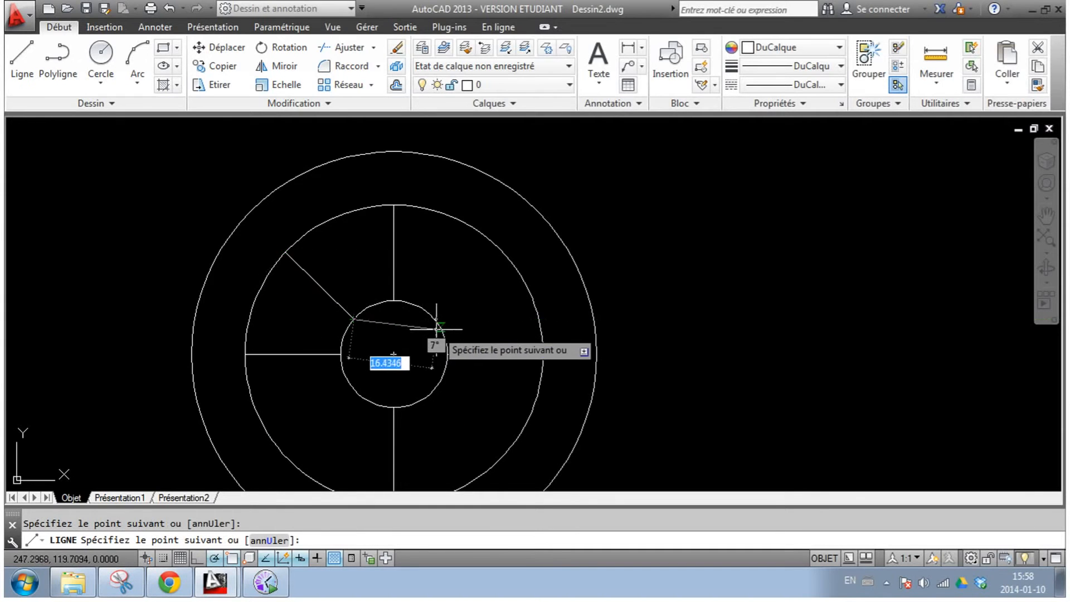
key("Escape")
Step: Draw the upper-right diagonal spoke from the hub circle to the rim circle at about 45°
left_click(21, 61)
middle_click_drag(397, 309, 367, 249)
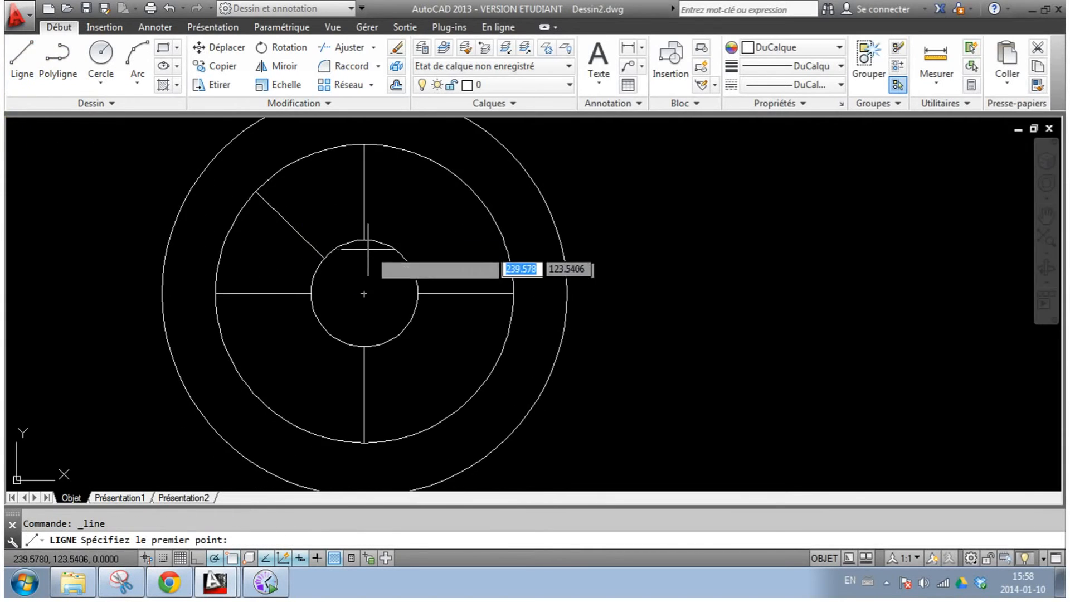
left_click(403, 254)
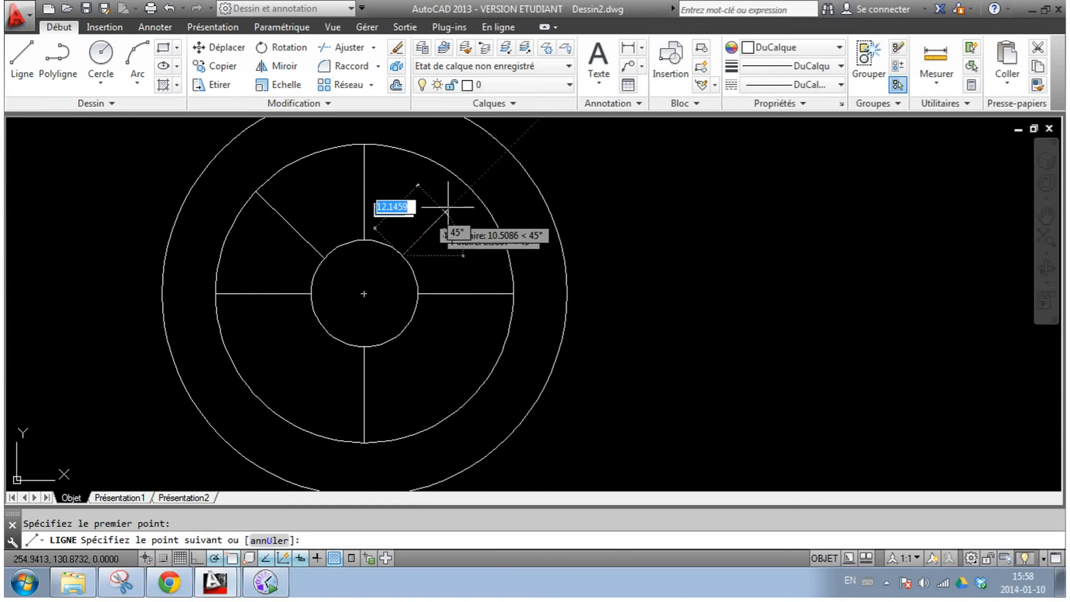
left_click(460, 184)
key("Escape")
Step: Draw the lower-left and lower-right diagonal spokes from the hub circle to the rim circle at about 45°
left_click(22, 61)
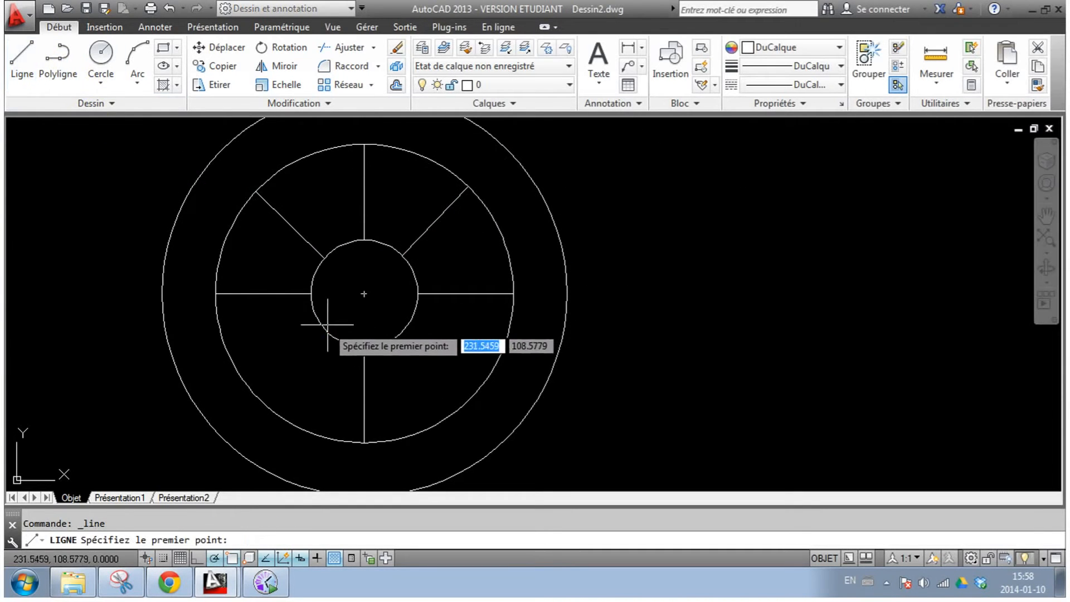
left_click(325, 329)
left_click(254, 394)
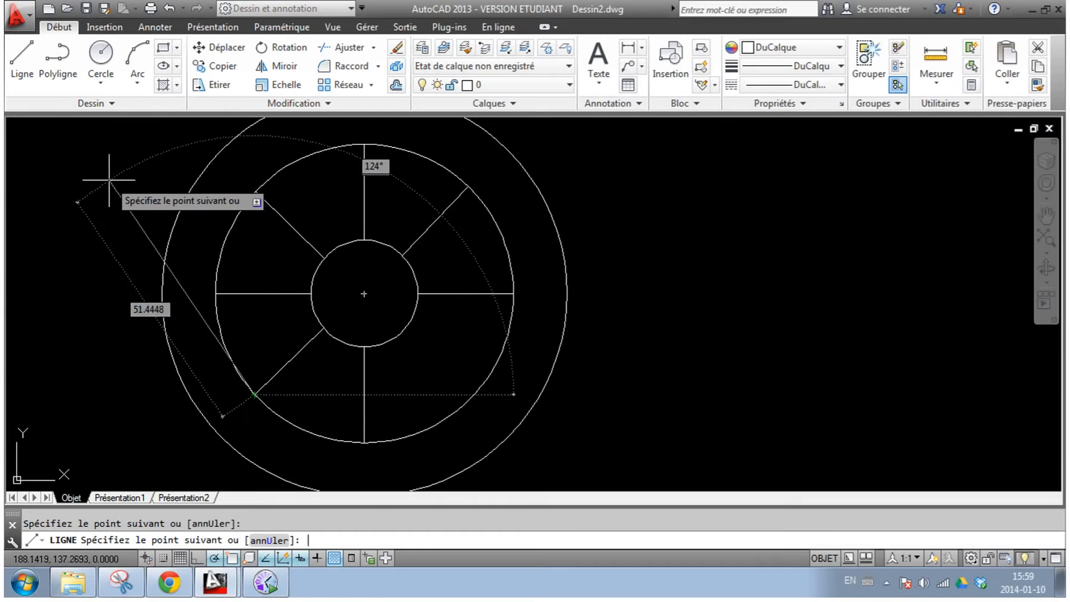
key("Escape")
left_click(21, 61)
left_click(402, 331)
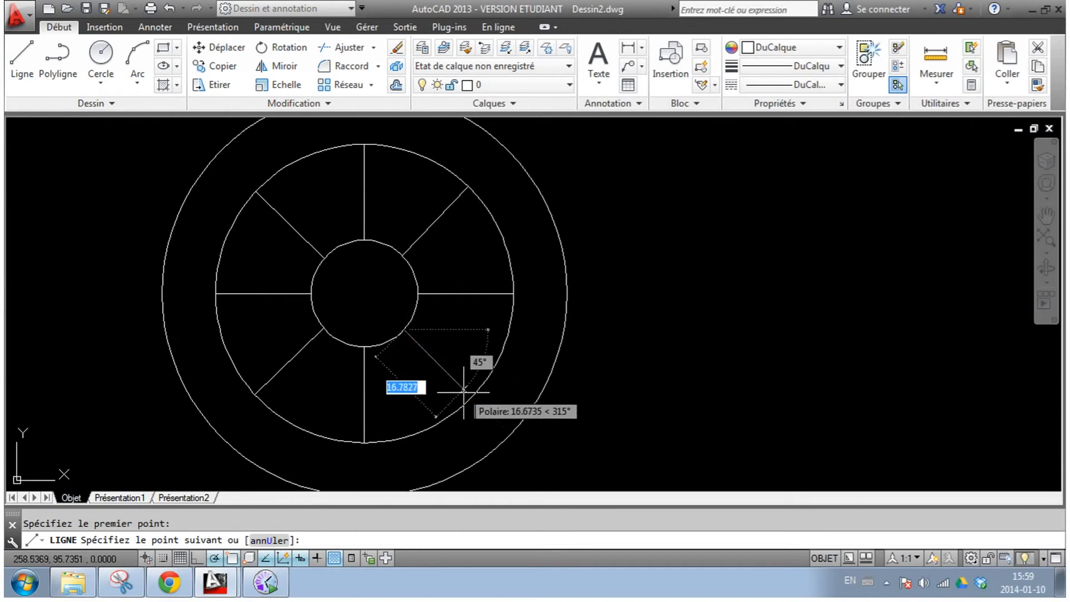
left_click(474, 394)
key("Escape")
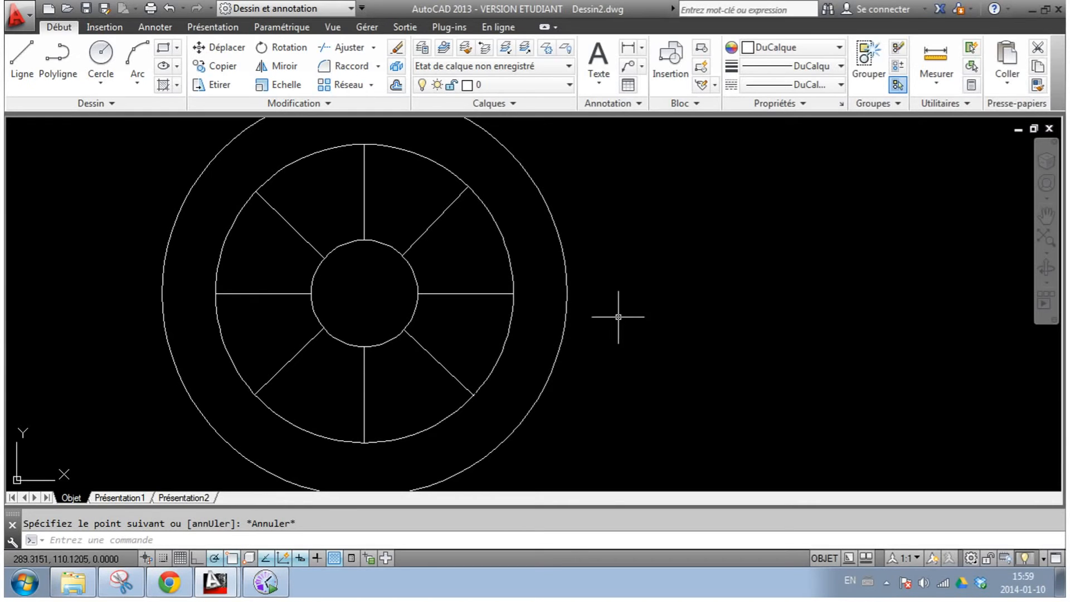
Step: Disable the Proche object snap
scroll(618, 317, "down", 3)
mouse_move(724, 294)
middle_mouse_down()
mouse_move(509, 306)
mouse_move(506, 347)
mouse_move(448, 324)
middle_mouse_up()
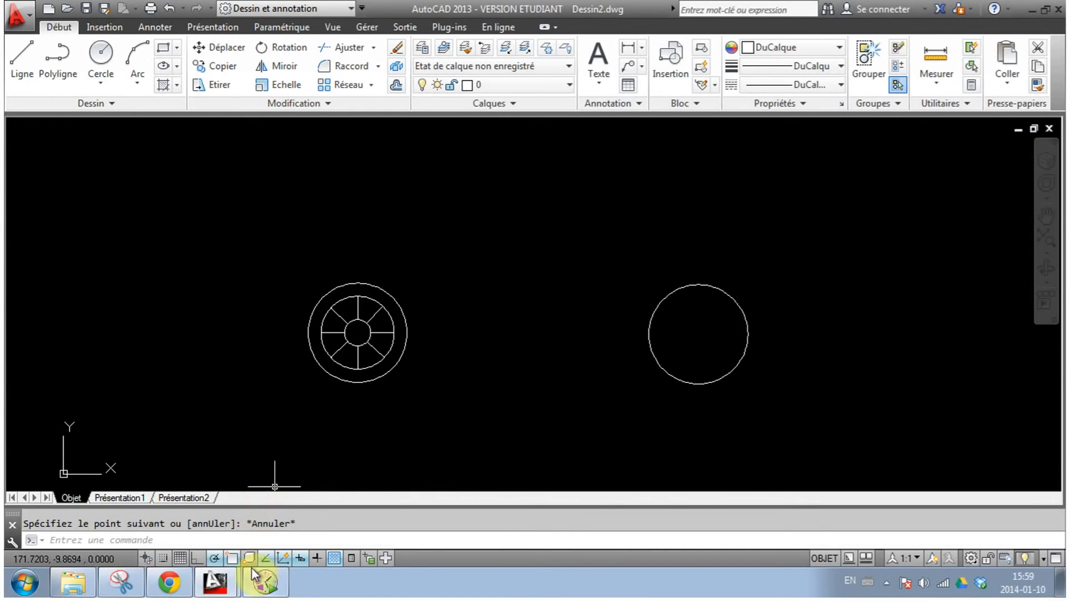
right_click(233, 563)
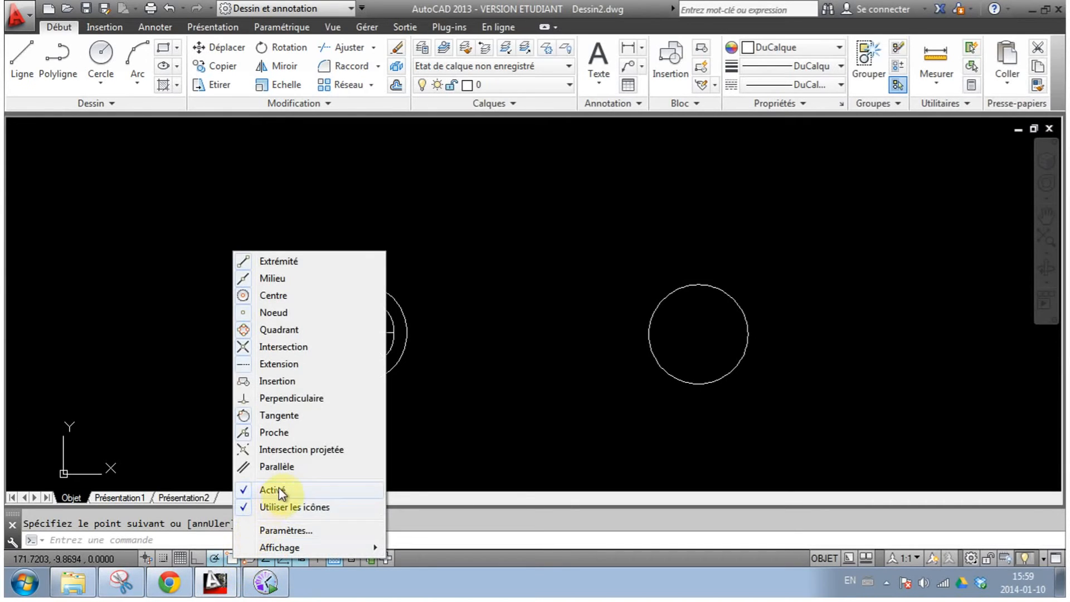
left_click(283, 433)
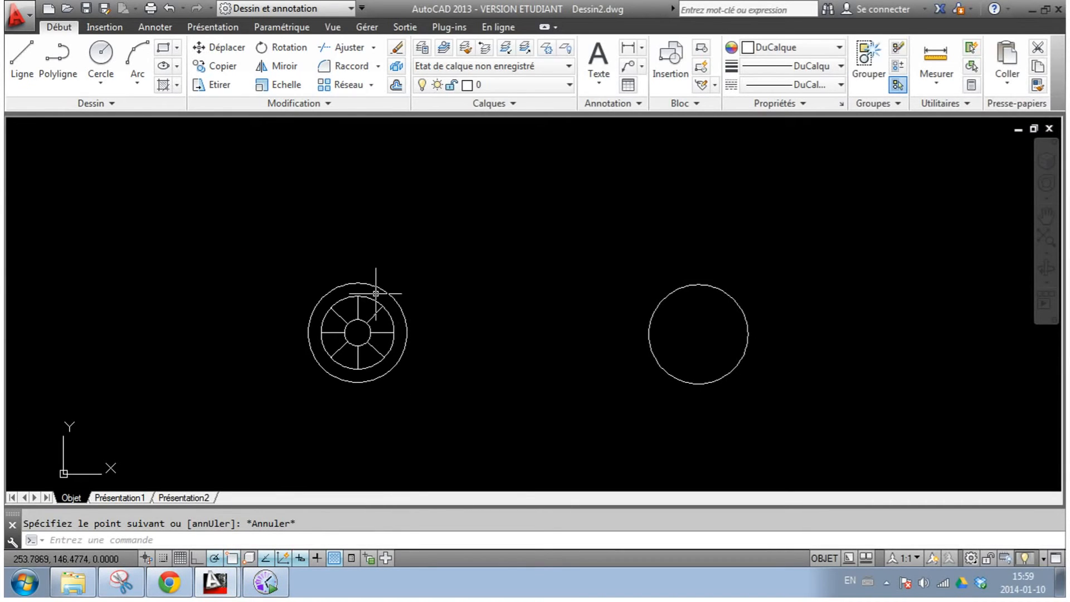
middle_click_drag(376, 293, 370, 310)
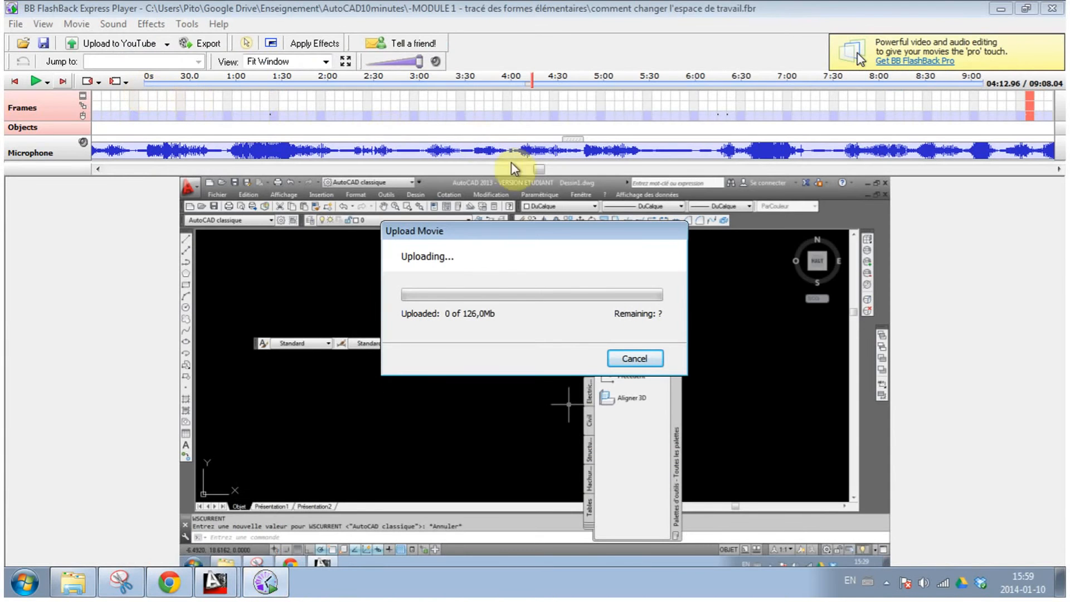
Step: Return to Dessin2.dwg in AutoCAD and draw a centre-start-end arc forming an upper semicircle around the left wheel, centred on its hub
left_click(234, 586)
left_click(206, 552)
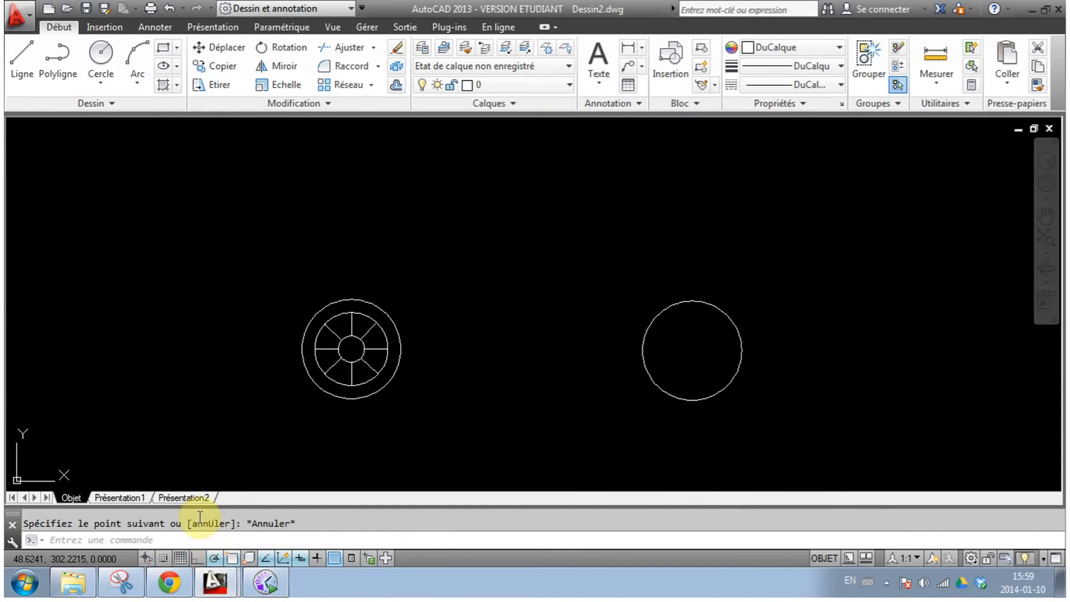
left_click(139, 85)
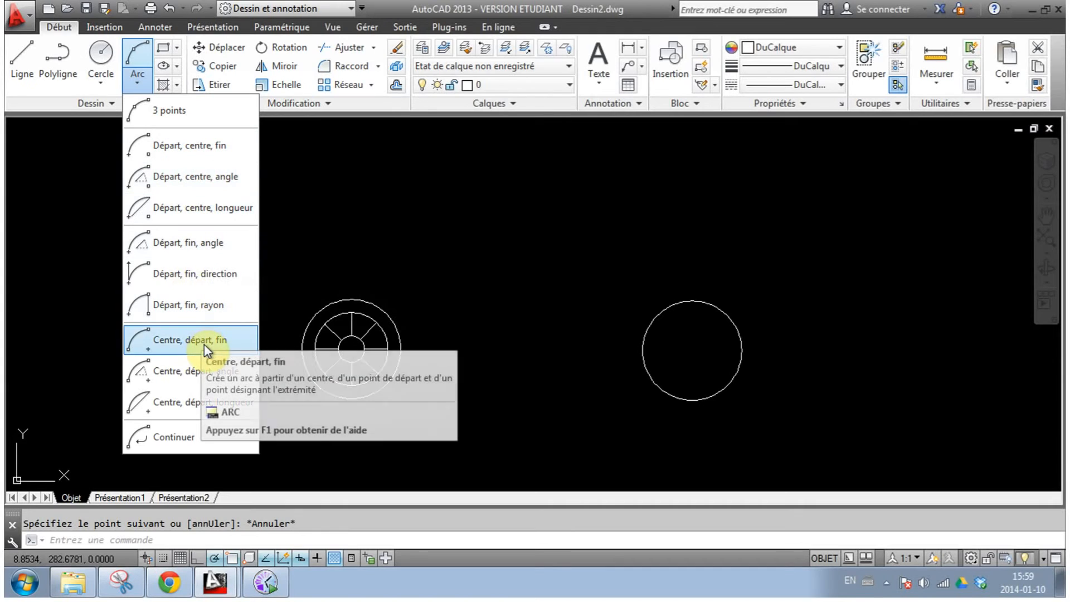
left_click(185, 345)
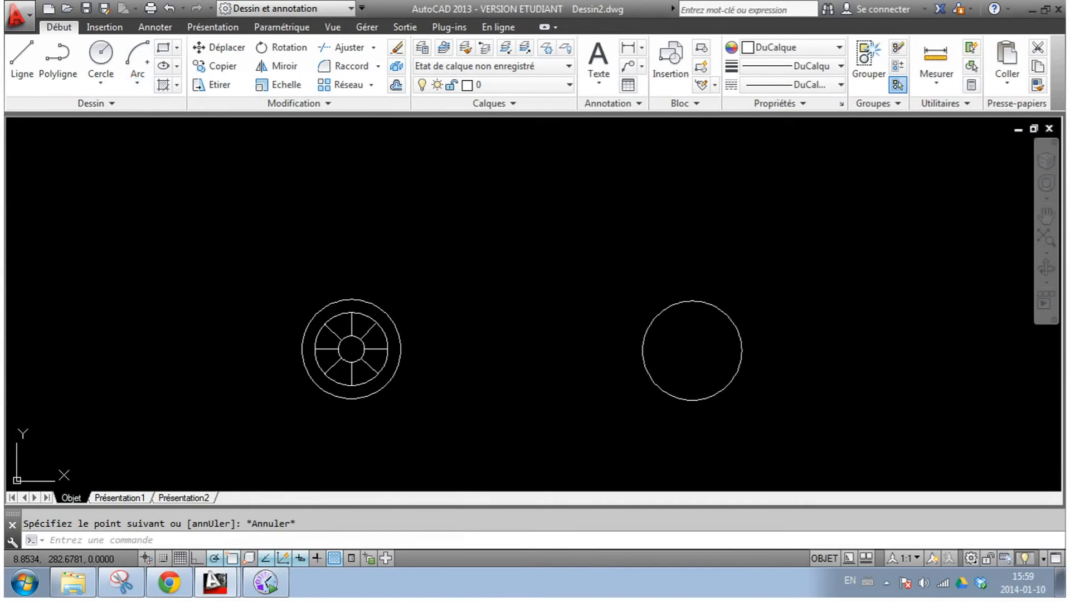
scroll(358, 344, "up", 2)
left_click(359, 344)
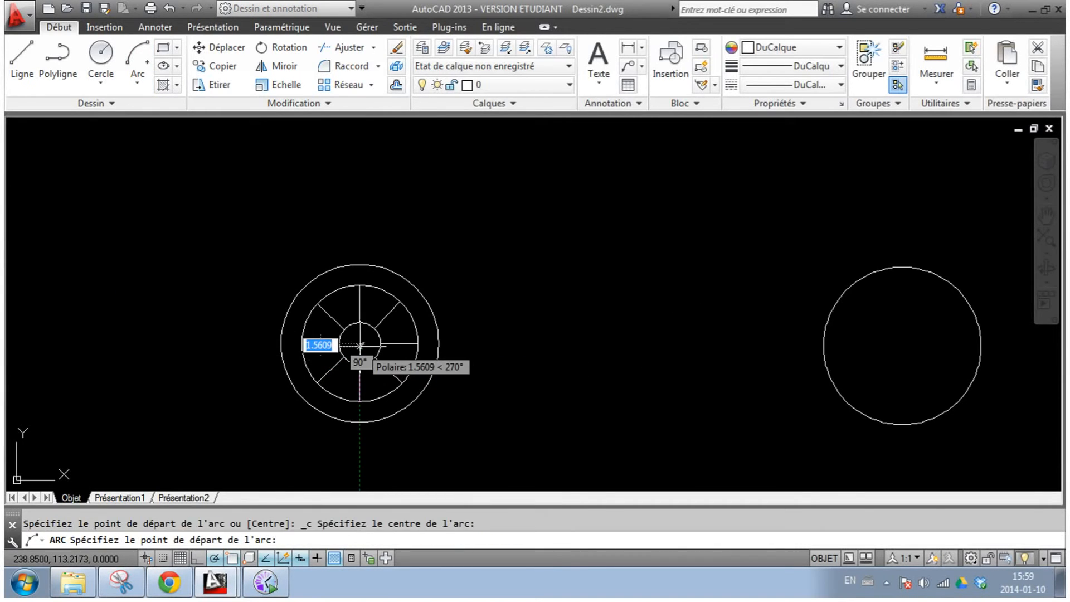
left_click(462, 344)
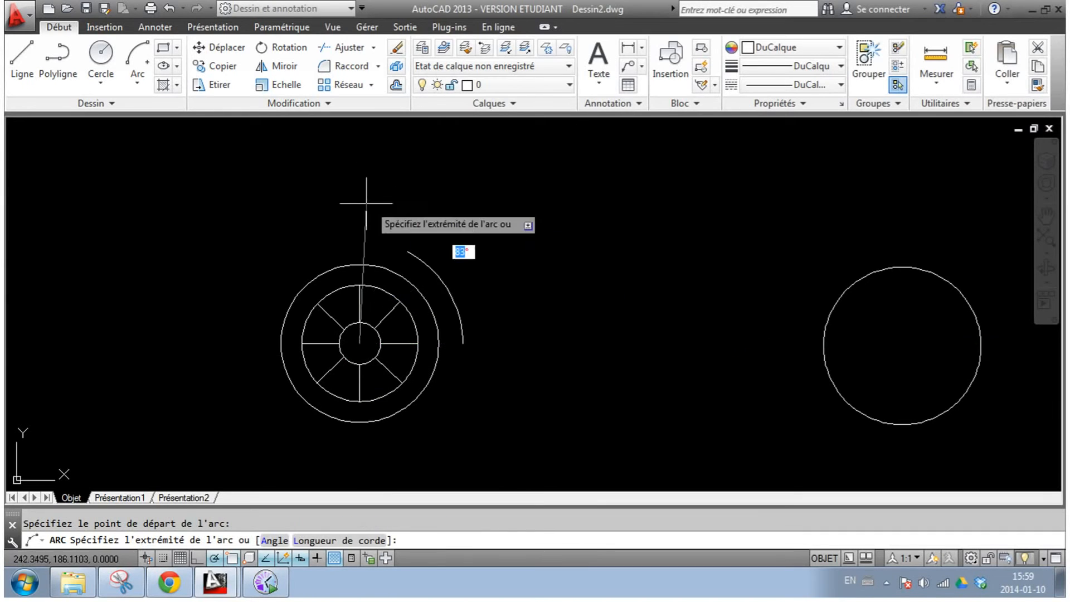
left_click(189, 349)
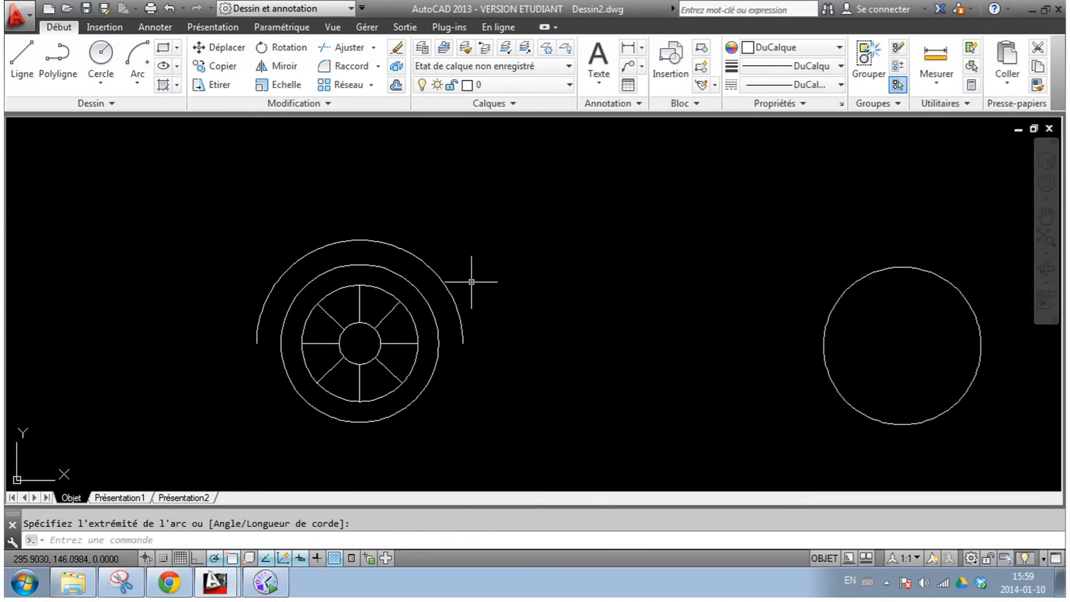
Step: Draw a centre-start-end arc forming an upper semicircle around the right wheel, centred on the wheel, with a radius of about 55
middle_click_drag(538, 334, 383, 330)
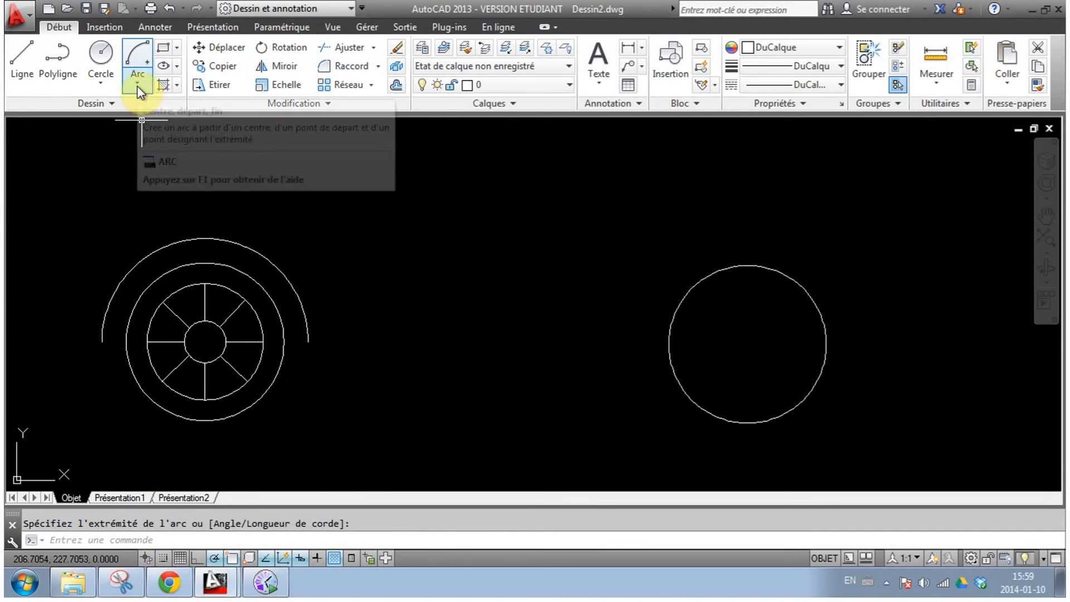
left_click(137, 52)
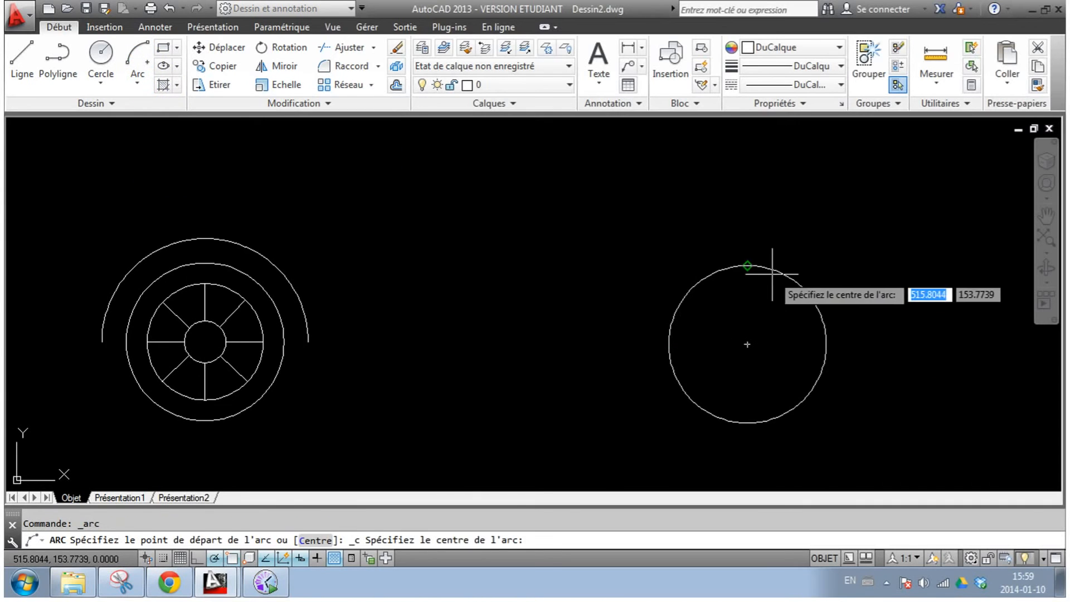
left_click(747, 344)
left_click(857, 343)
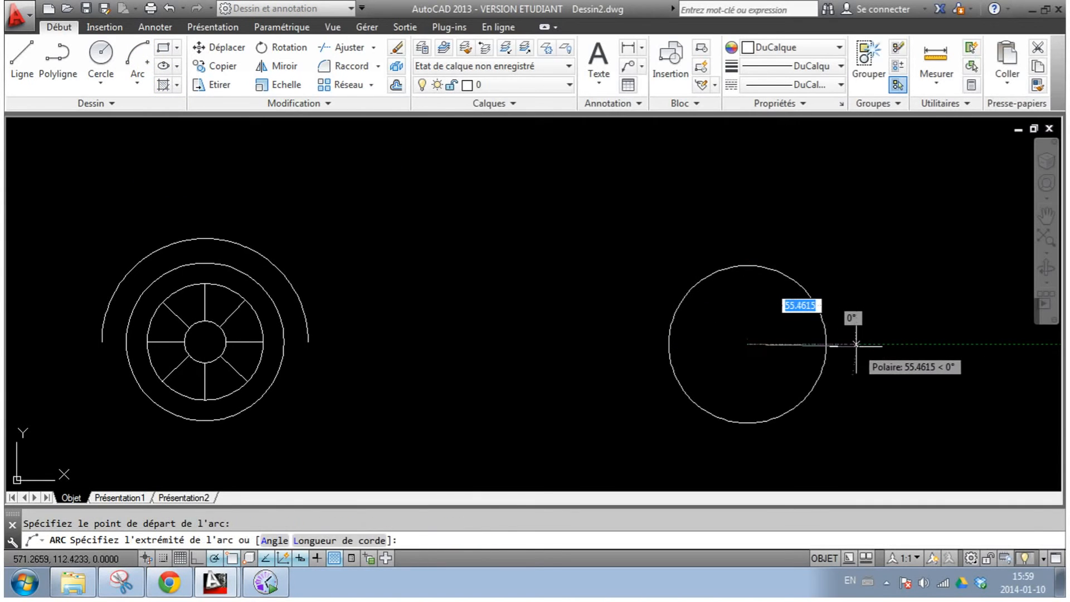
left_click(618, 344)
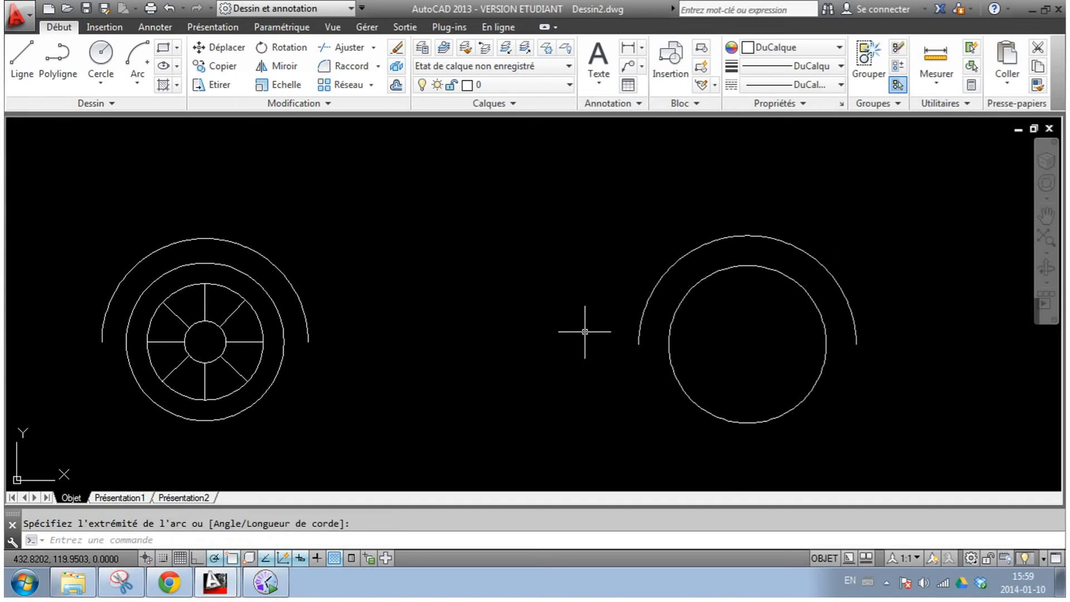
key("Escape")
Step: Draw the sill line joining the inner ends of the left and right wheel arches
scroll(520, 284, "down", 4)
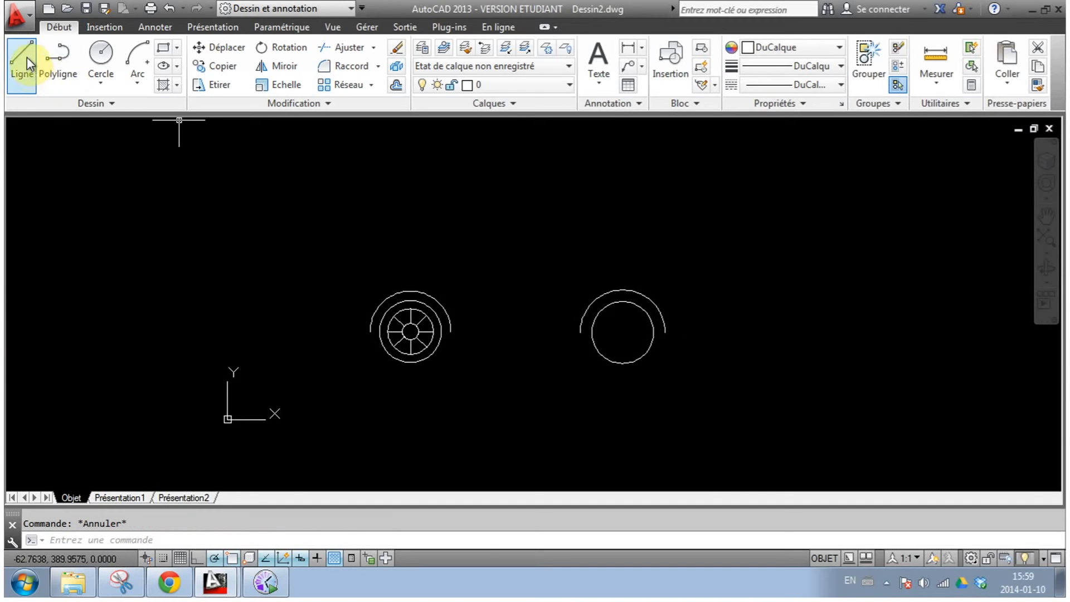
left_click(19, 53)
scroll(454, 334, "up", 3)
left_click(444, 346)
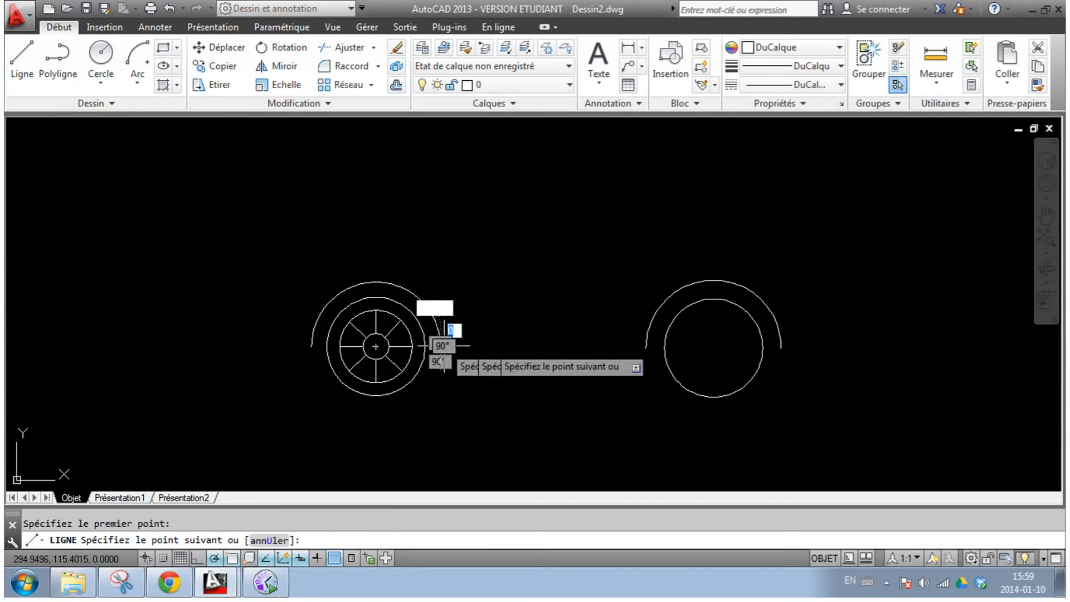
left_click(646, 346)
key("Escape")
Step: Draw a horizontal line about 52 units long outward from the left wheel arch's outer end
mouse_move(557, 246)
middle_mouse_down()
mouse_move(476, 295)
mouse_move(477, 264)
middle_mouse_up()
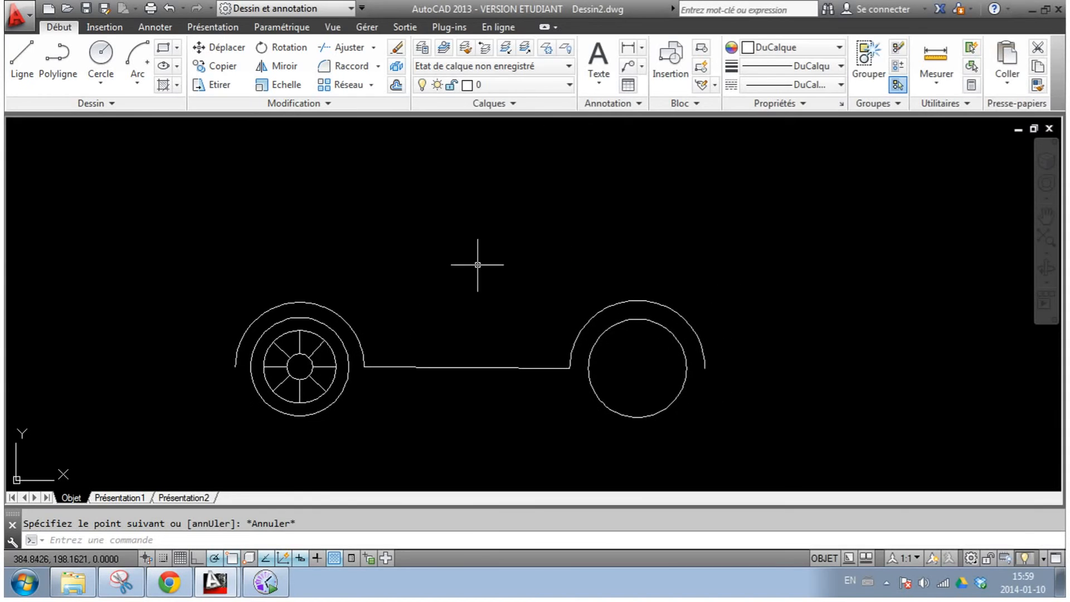
left_click(14, 43)
left_click(235, 366)
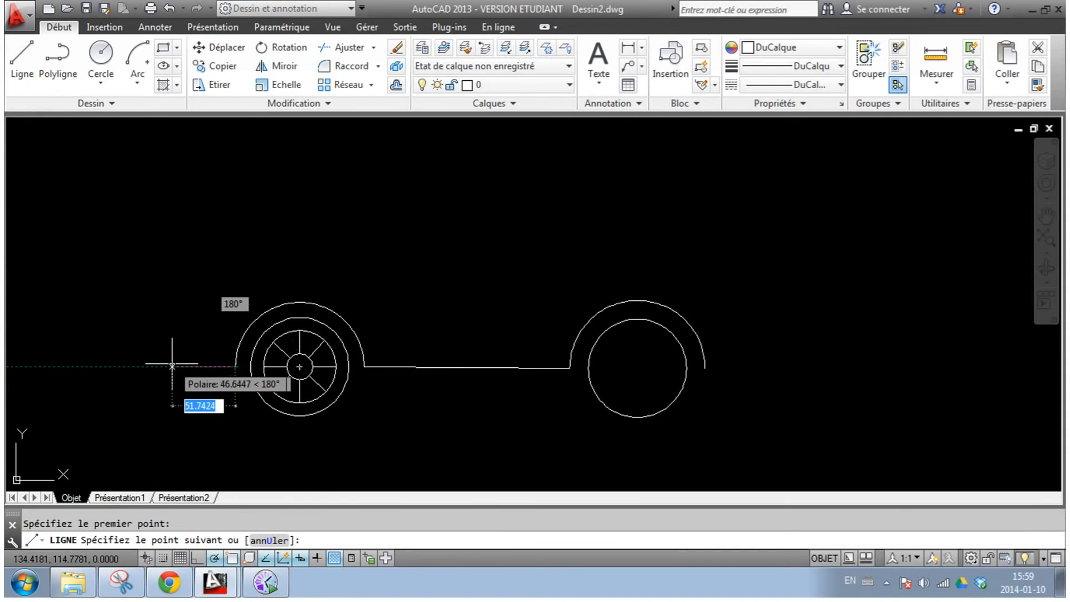
left_click(172, 366)
key("Escape")
Step: Draw a short horizontal line outward from the right wheel arch's outer end
left_click(21, 56)
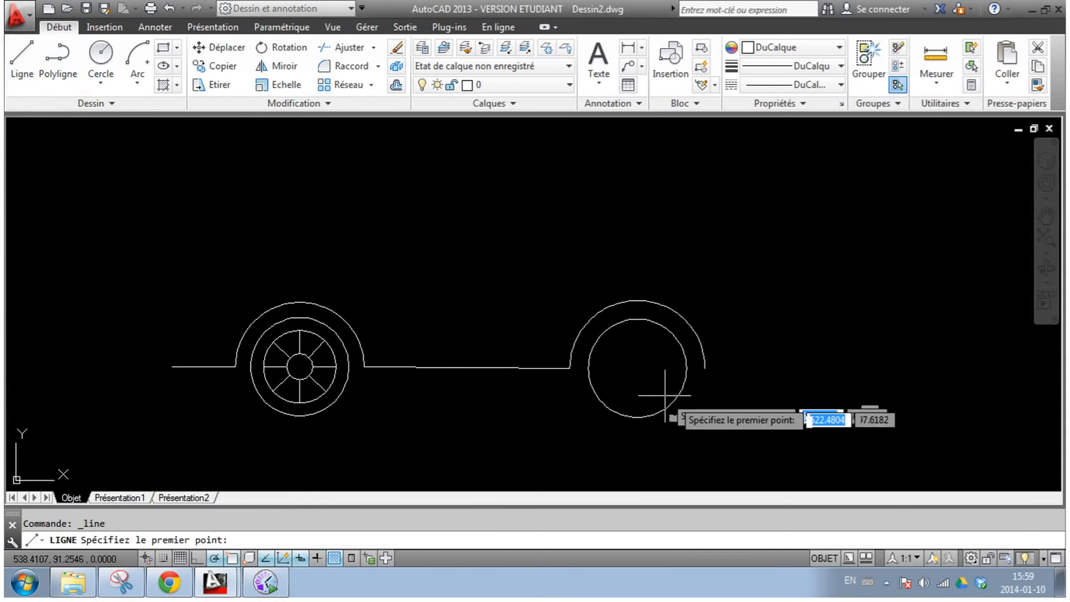
left_click(705, 367)
left_click(754, 368)
key("Escape")
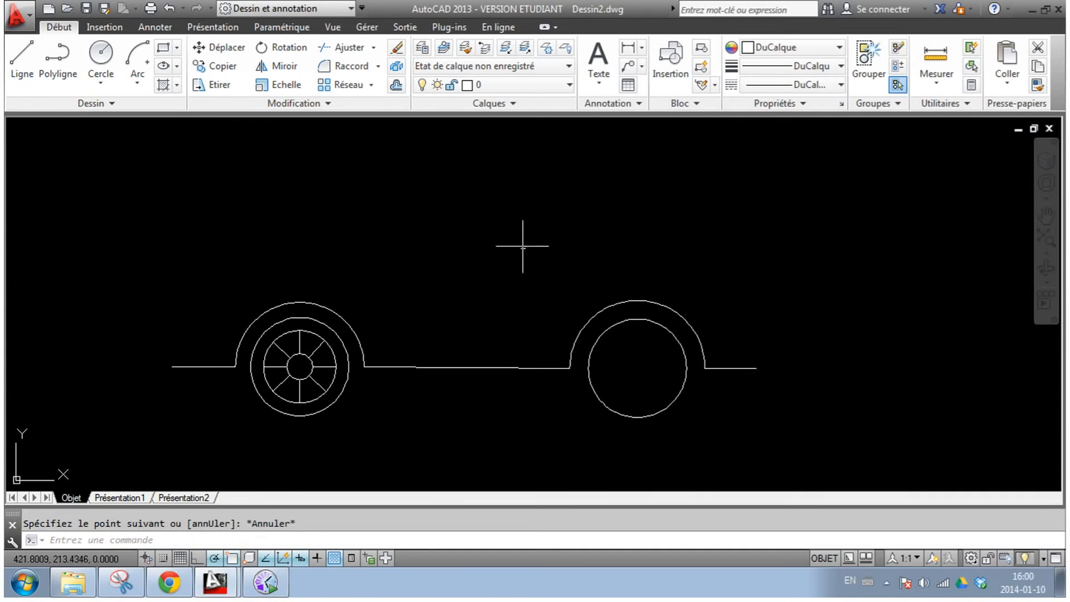
Step: Draw a three-point arc for the hood, rising from the left sill line's outer end over the left wheel
scroll(496, 269, "down", 2)
left_click(144, 88)
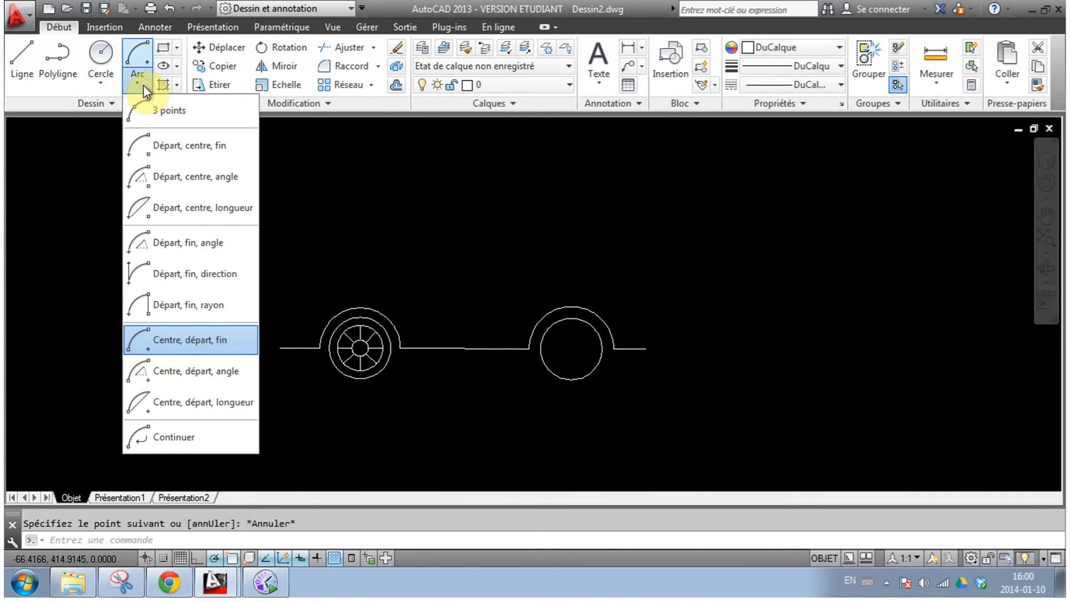
left_click(162, 107)
left_click(289, 324)
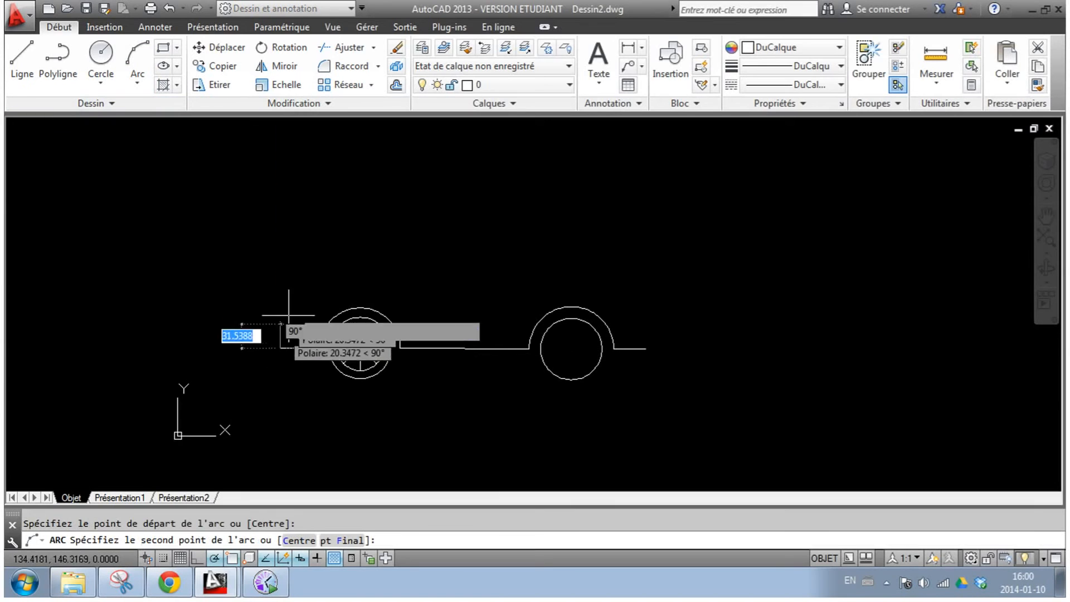
left_click(322, 274)
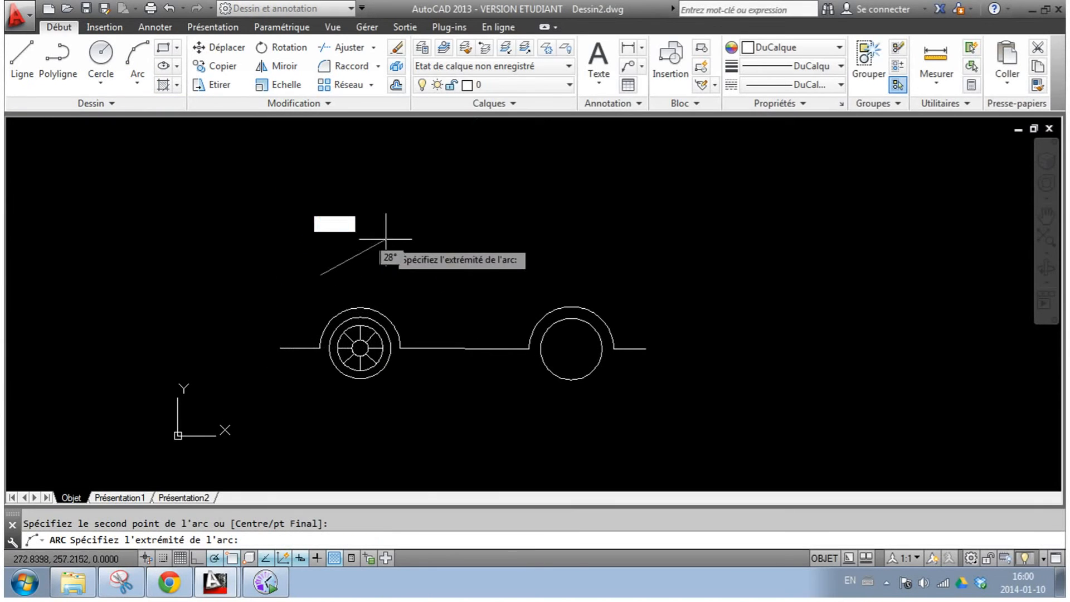
left_click(415, 233)
Step: Draw the windshield as a steep line slanting up and to the right from the hood arc's upper end
middle_click_drag(455, 207, 375, 238)
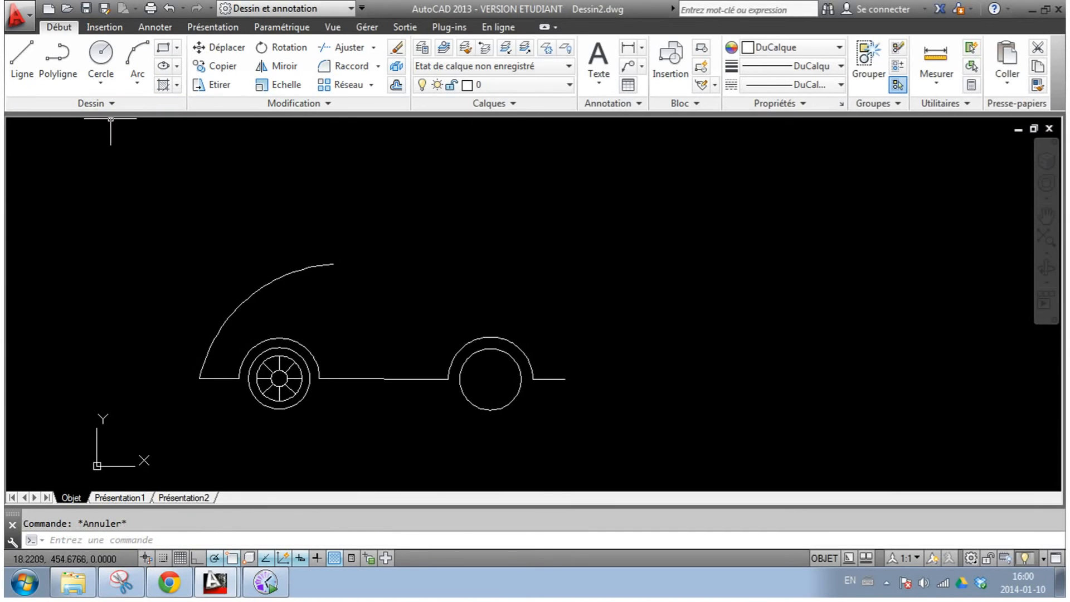
left_click(333, 264)
left_click(356, 183)
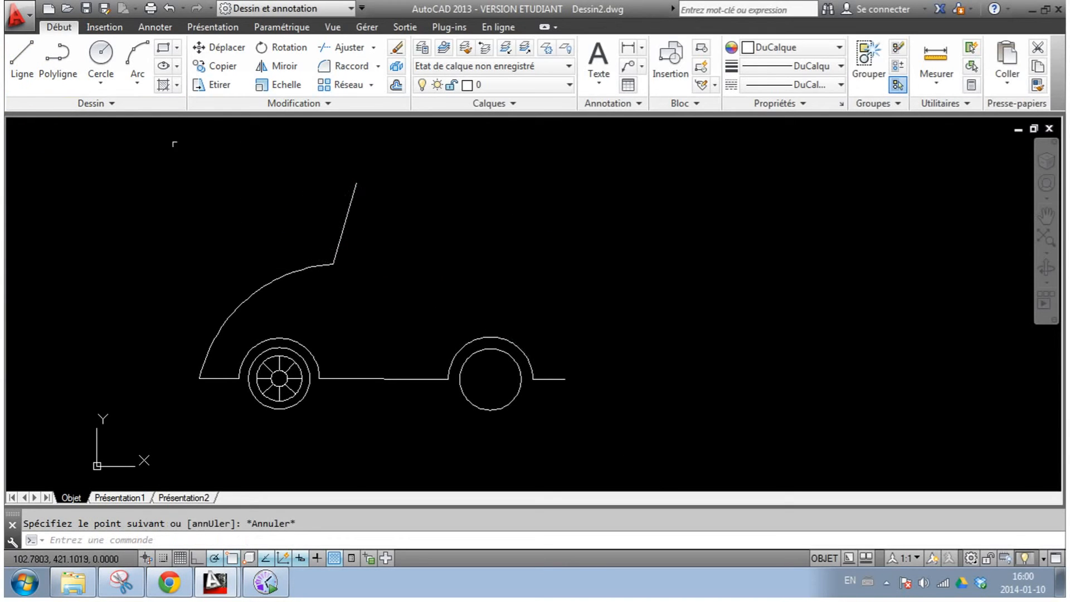
Step: Draw a three-point arc for the roof and rear, from the windshield's top to the right sill line's outer end
left_click(138, 83)
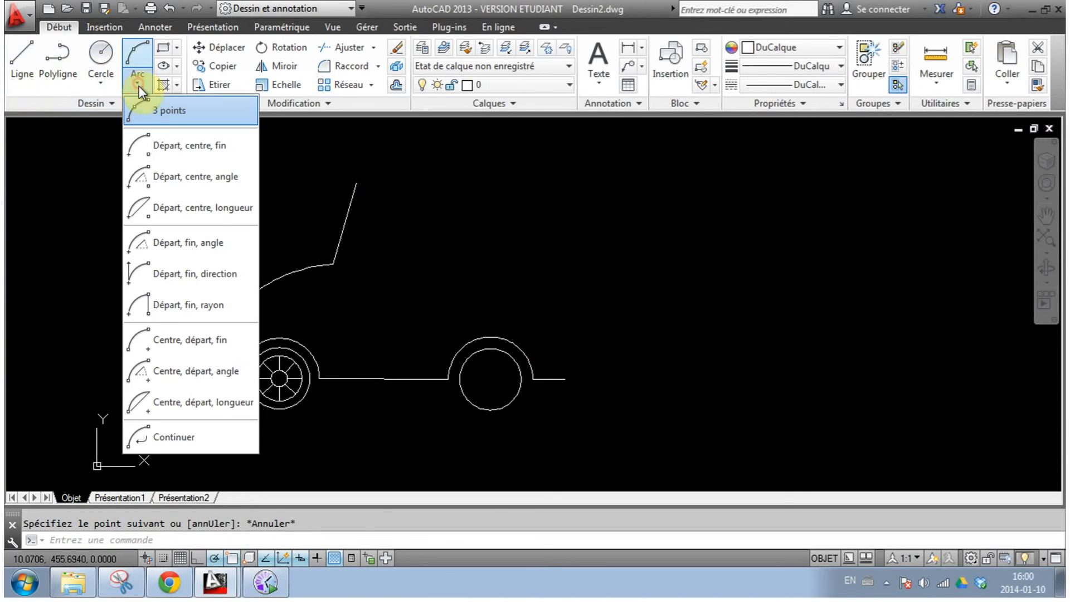
left_click(163, 114)
left_click(357, 183)
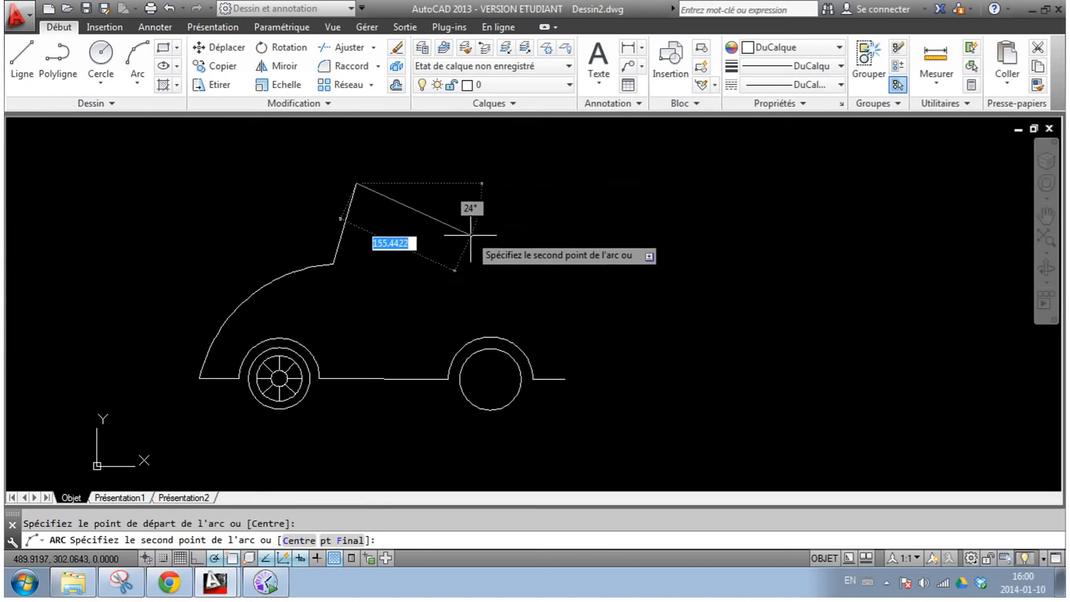
left_click(502, 235)
left_click(565, 379)
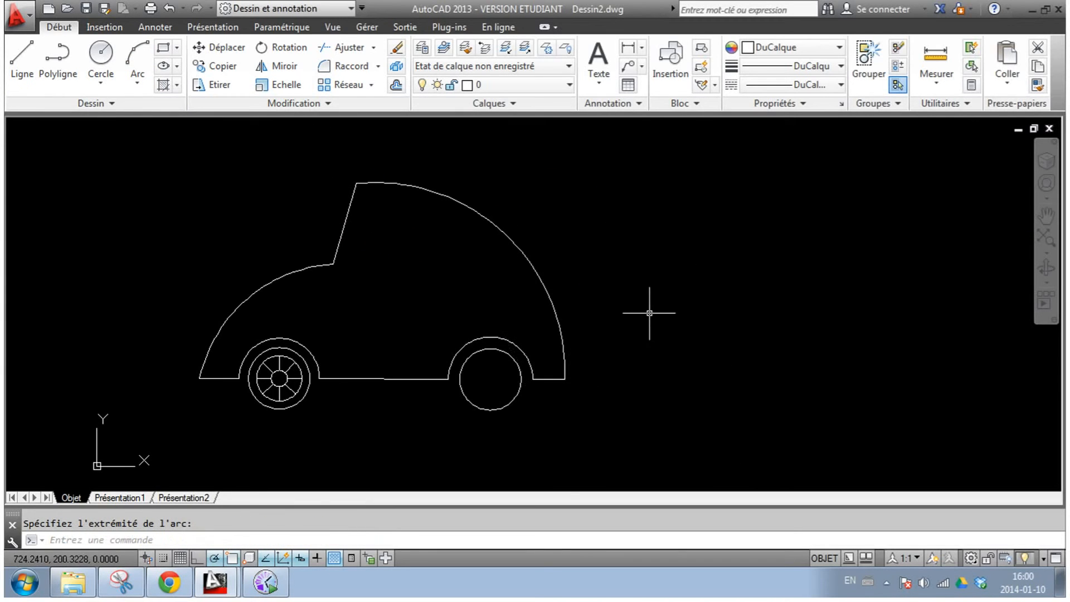
Step: Draw the side window's front edge as a slanted line just inside the windshield and roughly parallel to it
middle_click_drag(580, 289, 644, 286)
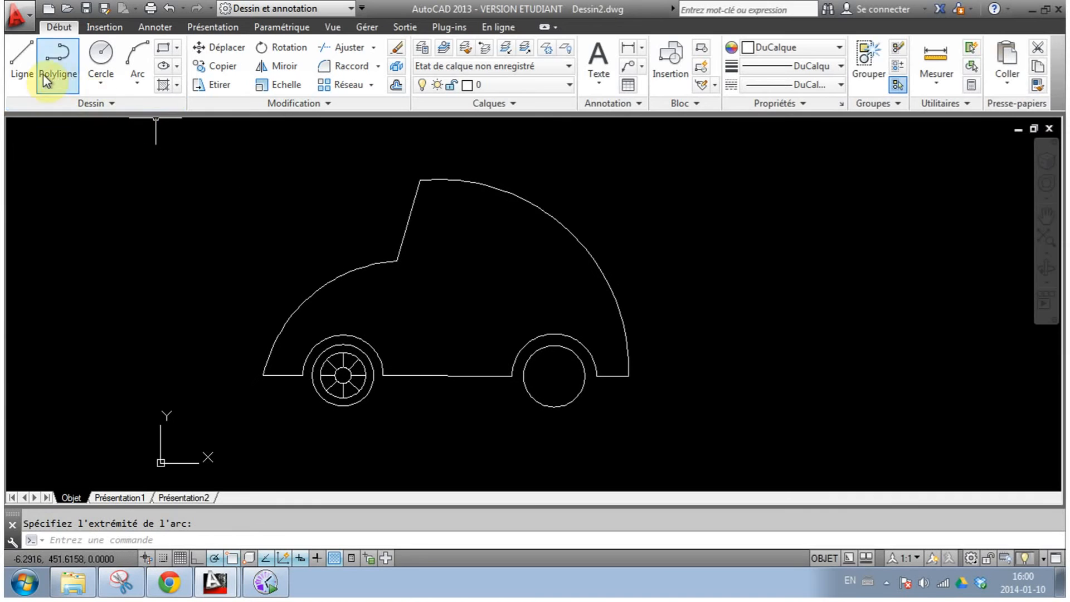
scroll(239, 177, "up", 2)
middle_click_drag(354, 191, 250, 150)
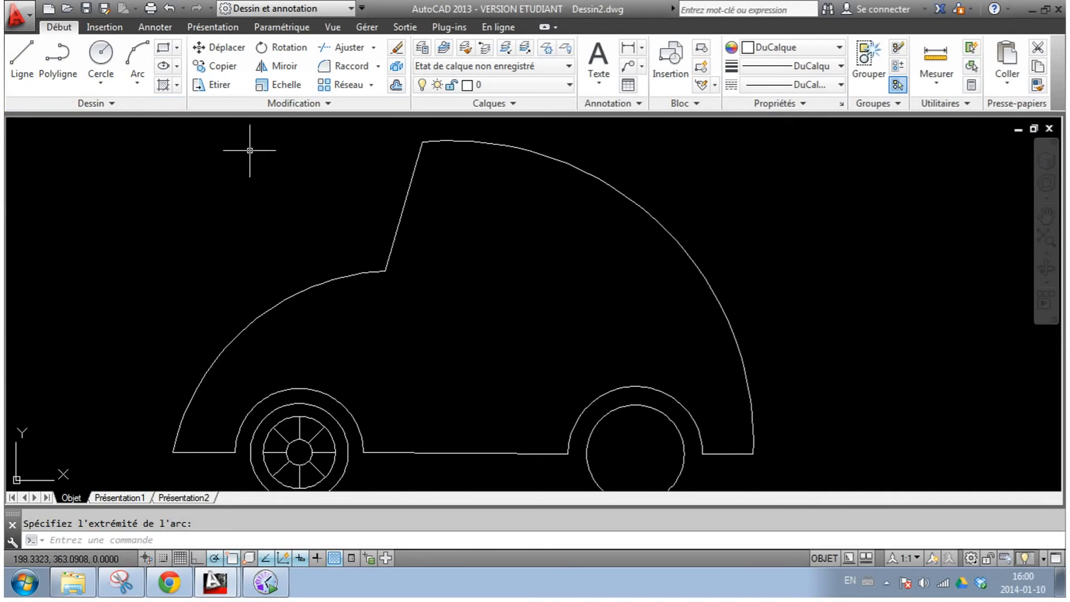
scroll(418, 167, "up", 2)
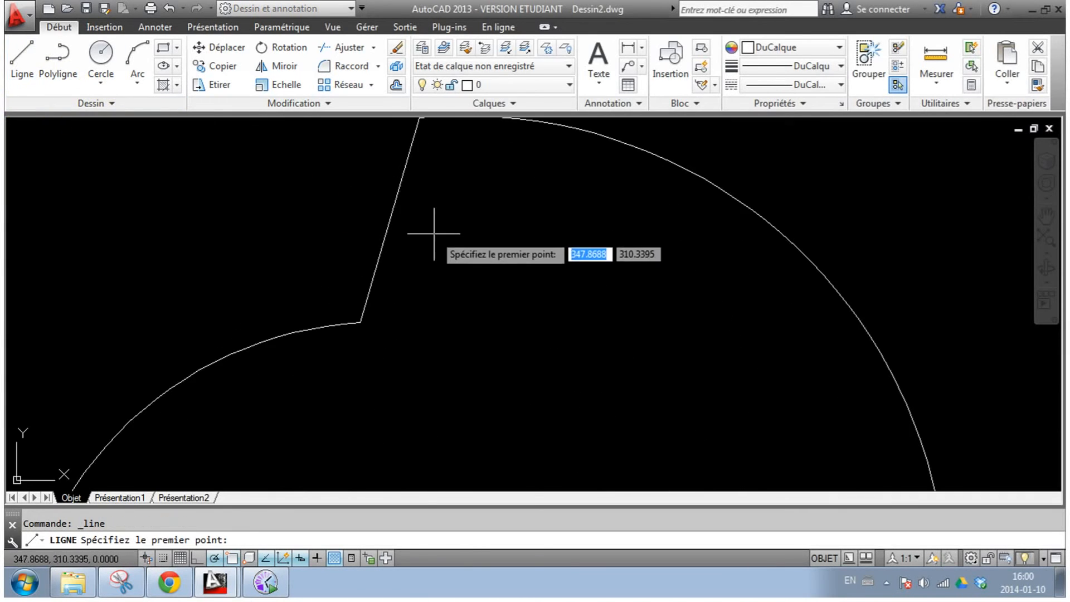
middle_click_drag(438, 232, 409, 291)
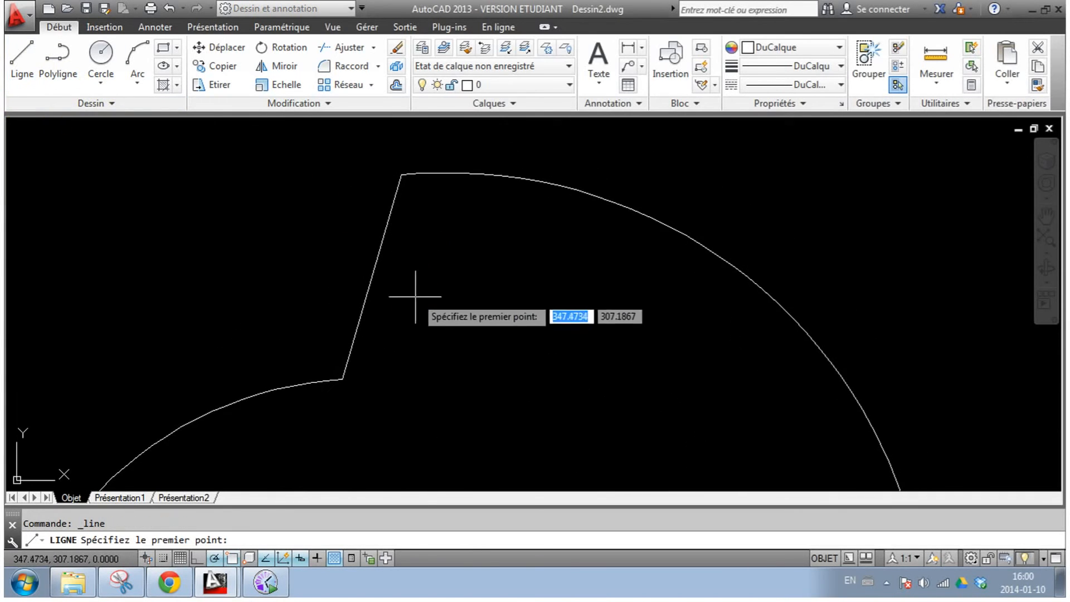
left_click(375, 381)
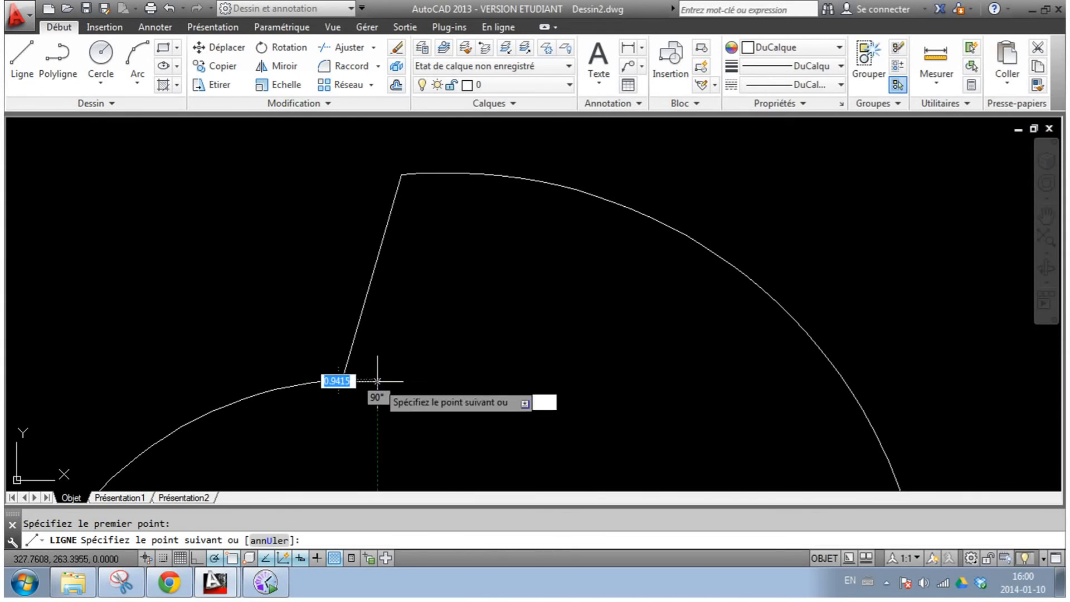
left_click(423, 199)
key("Escape")
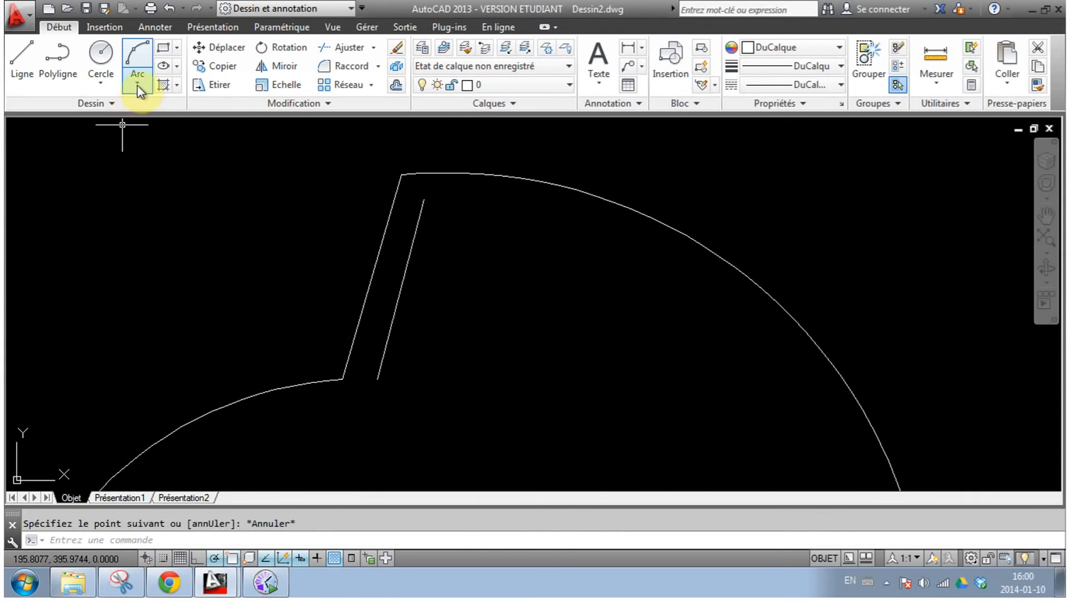
Step: Draw the side window's horizontal bottom edge from the front edge's lower end, continuing into a slanted rear edge that stops below the roof
left_click(17, 65)
left_click(377, 380)
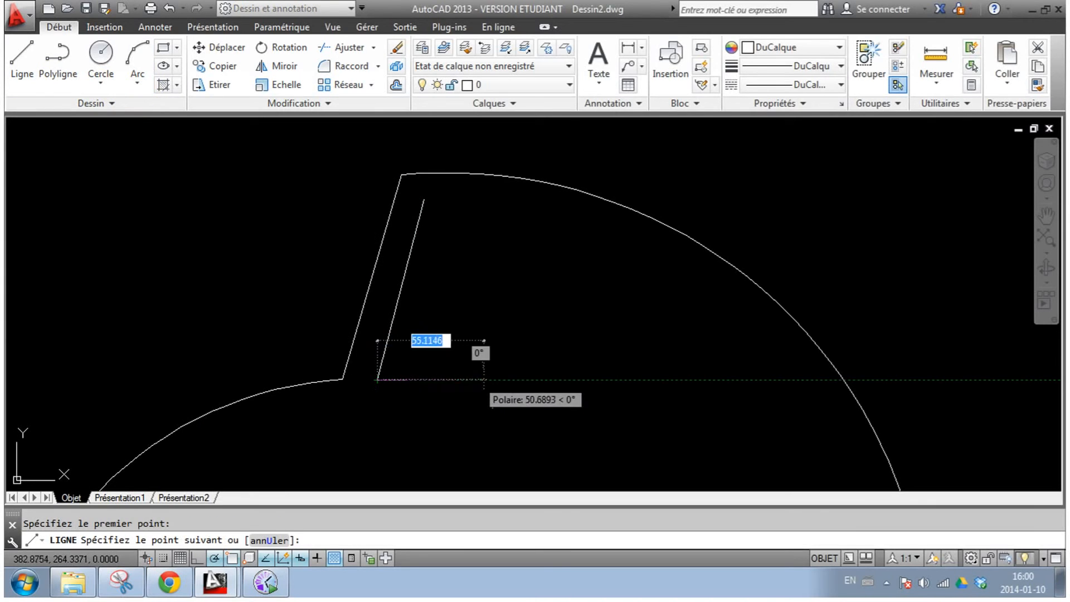
left_click(629, 380)
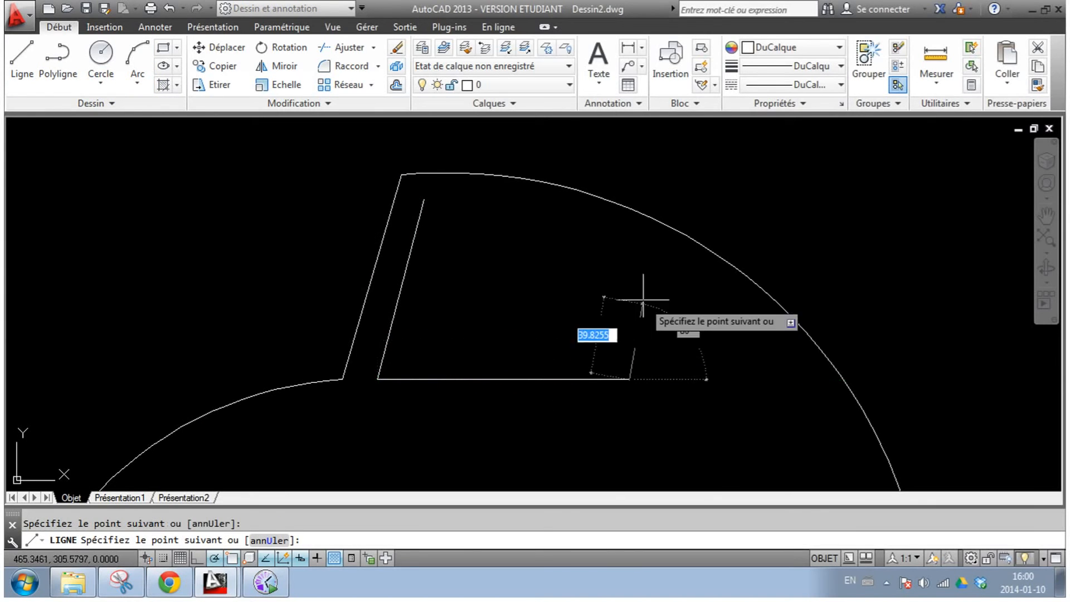
left_click(656, 261)
key("Escape")
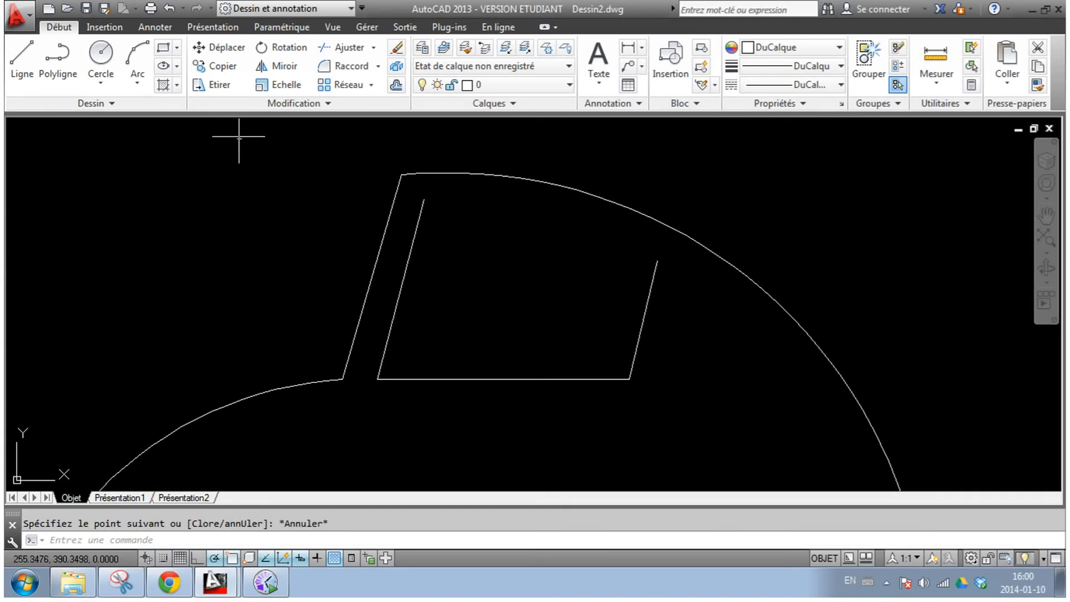
Step: Close the side window with a three-point arc between its front and rear edges' upper ends, following the roof curve
left_click(137, 83)
left_click(167, 122)
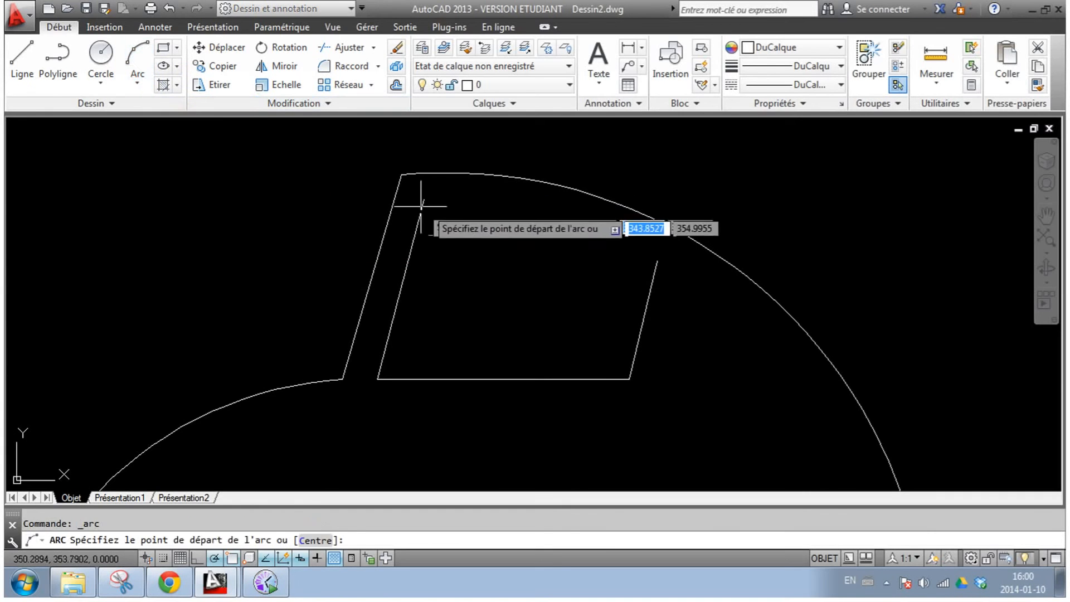
left_click(423, 200)
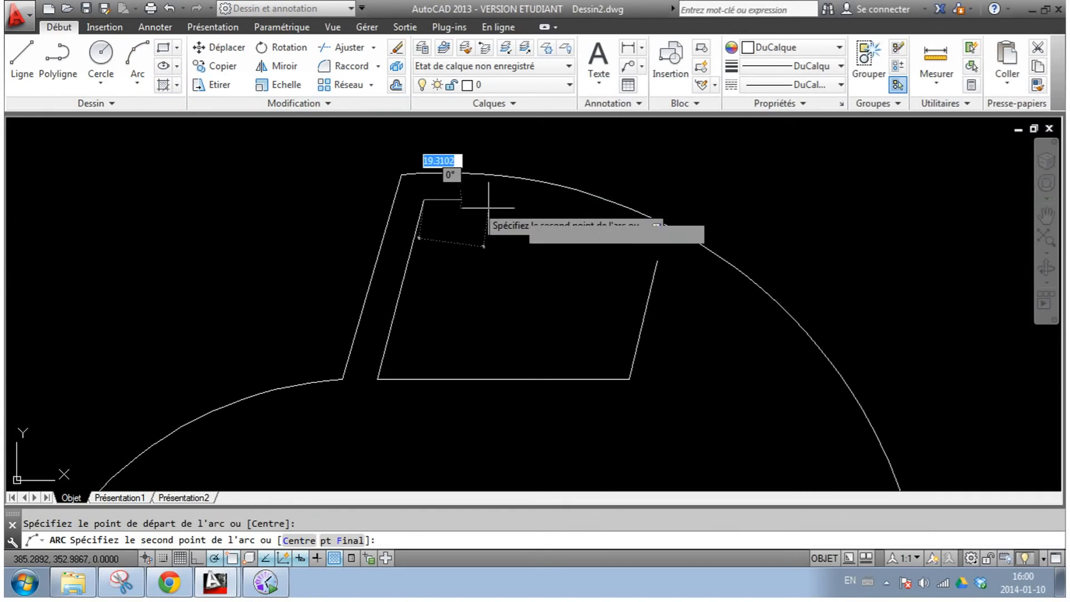
left_click(566, 212)
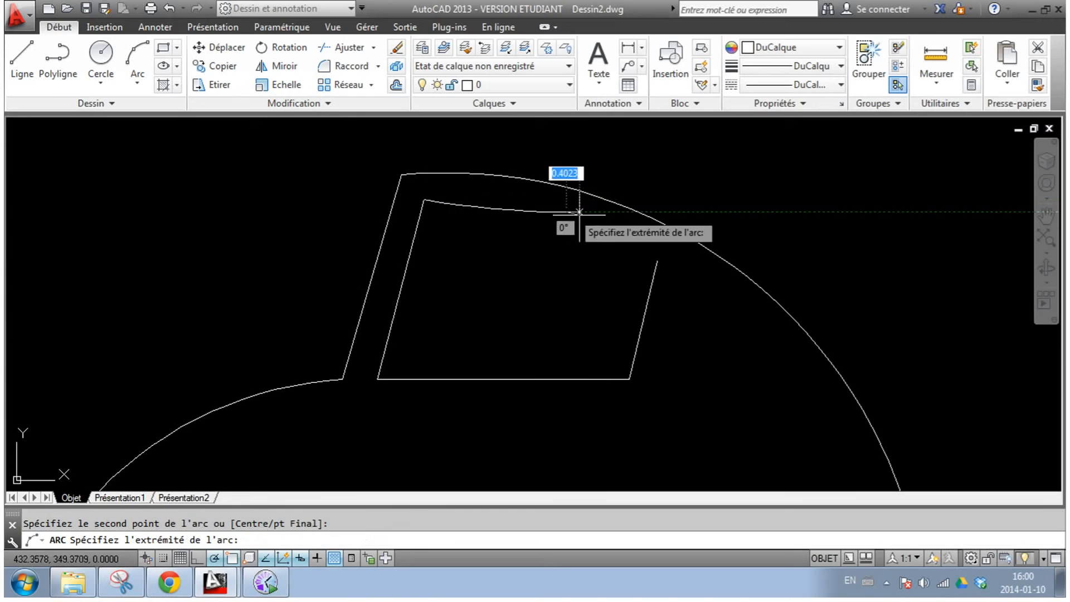
left_click(658, 257)
key("Escape")
scroll(747, 258, "down", 4)
middle_click_drag(492, 225, 381, 211)
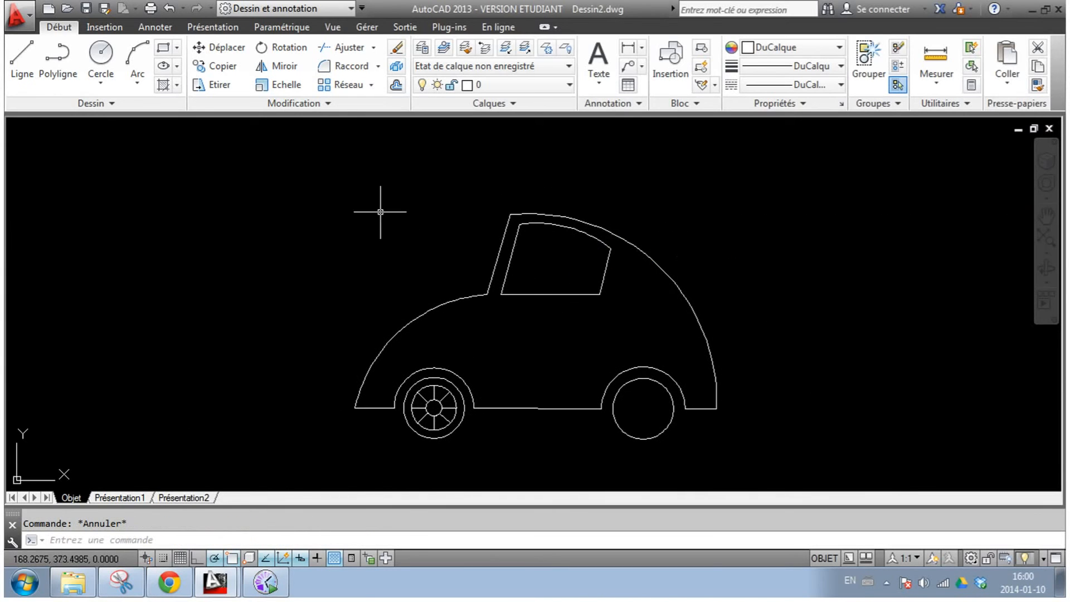
left_click(23, 58)
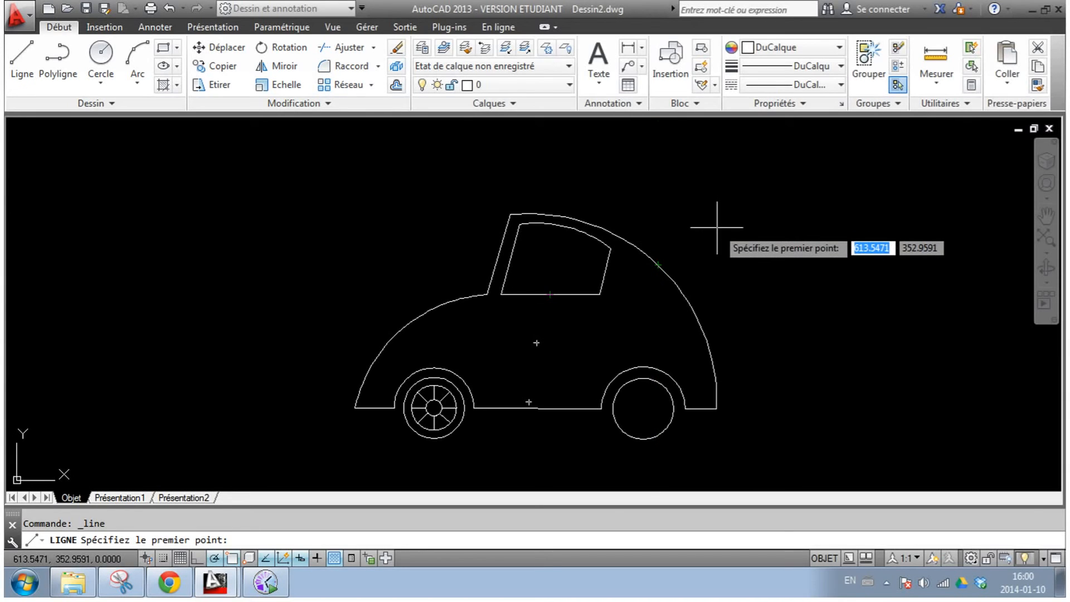
right_click(673, 225)
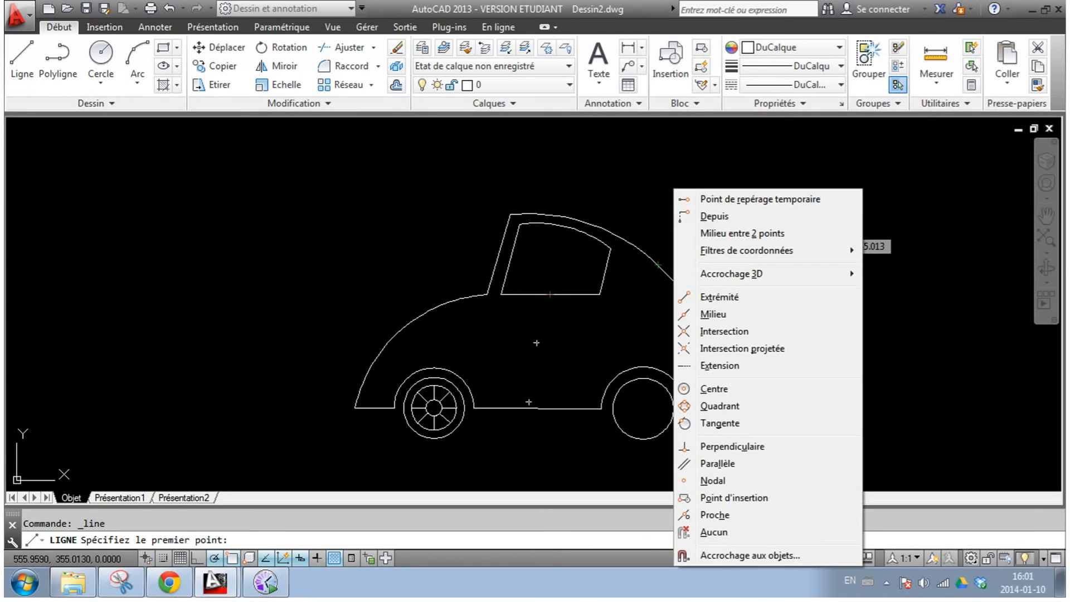
left_click(647, 207)
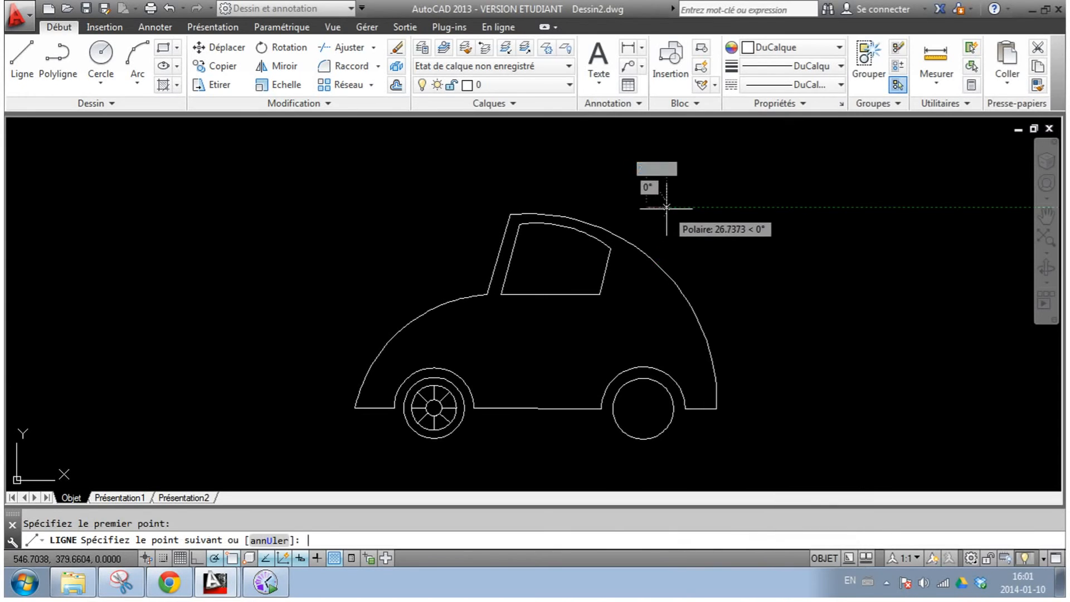
key("Escape")
Step: Draw the antenna as a slanted line rising toward the rear, starting on the roof arc with the Proche (Nearest) snap
left_click(21, 61)
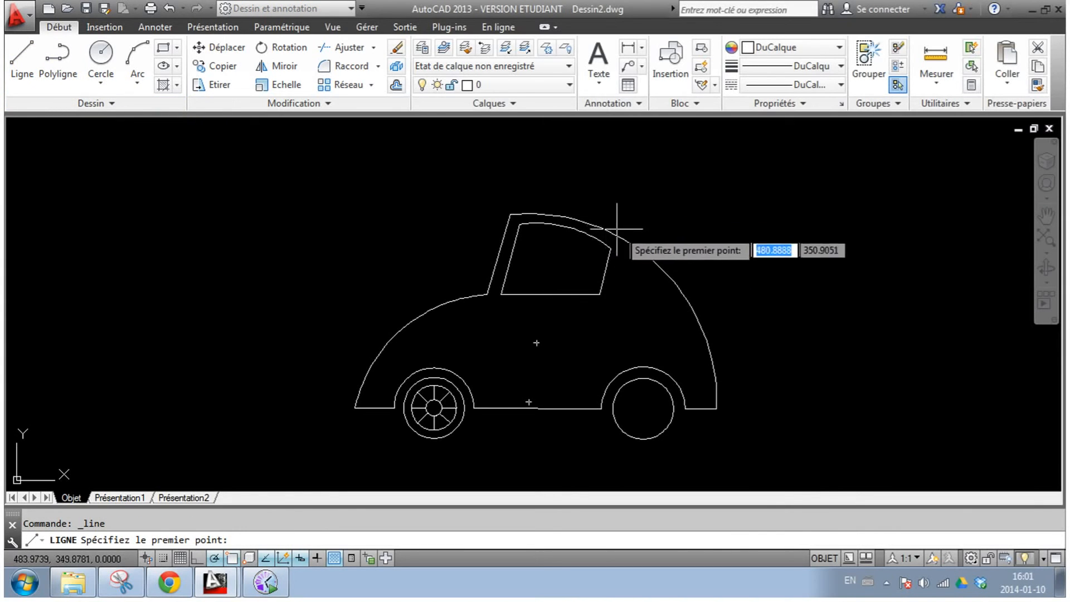
scroll(650, 225, "up", 2)
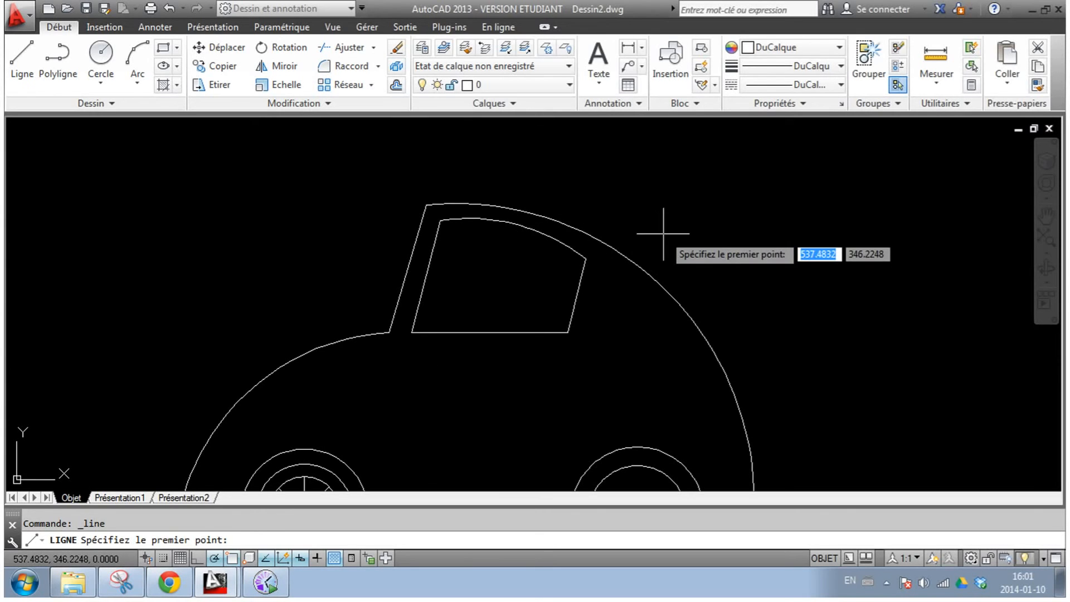
right_click(663, 234, "shift")
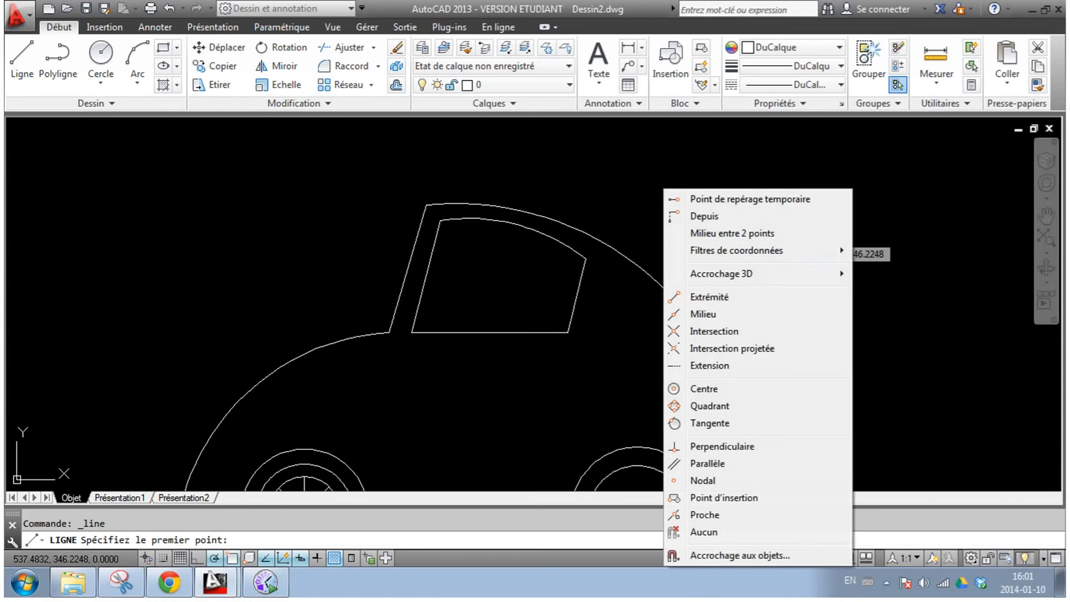
left_click(716, 517)
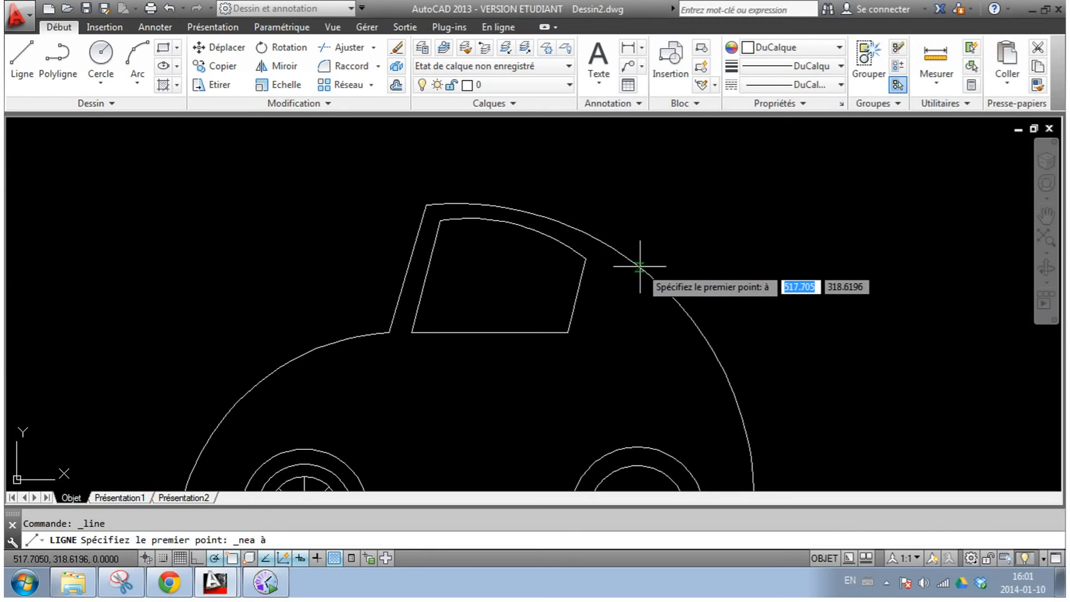
left_click(535, 212)
scroll(573, 156, "up", 2)
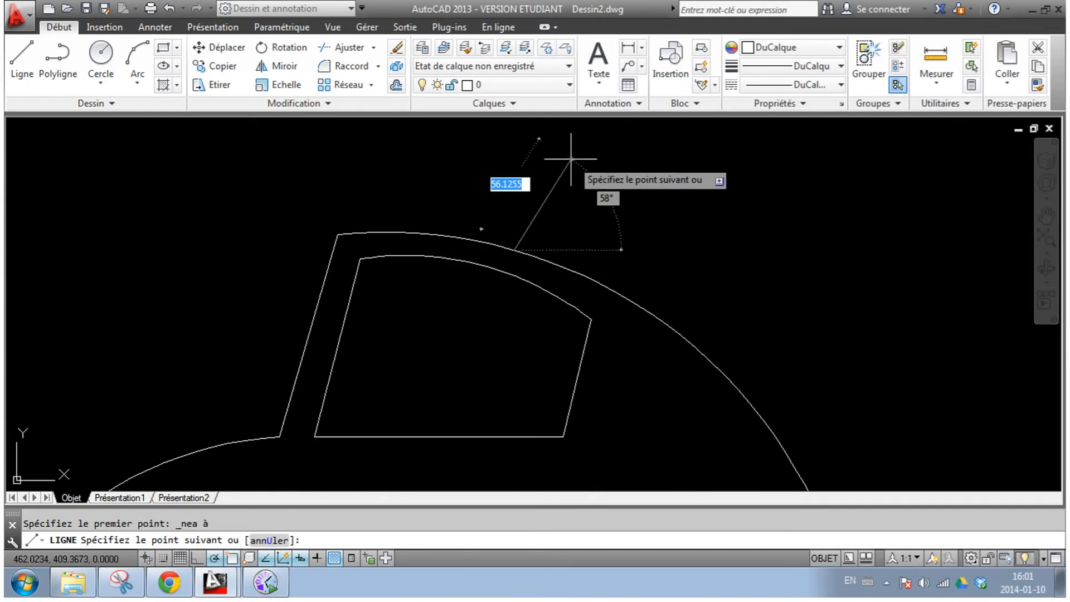
middle_click_drag(571, 158, 541, 200)
left_click(525, 199)
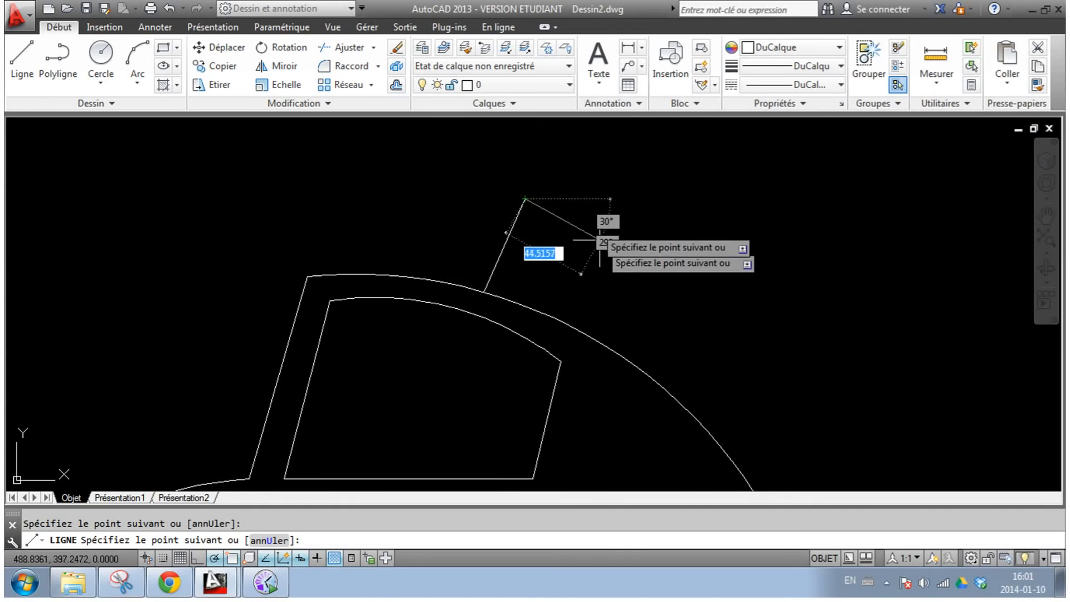
key("Escape")
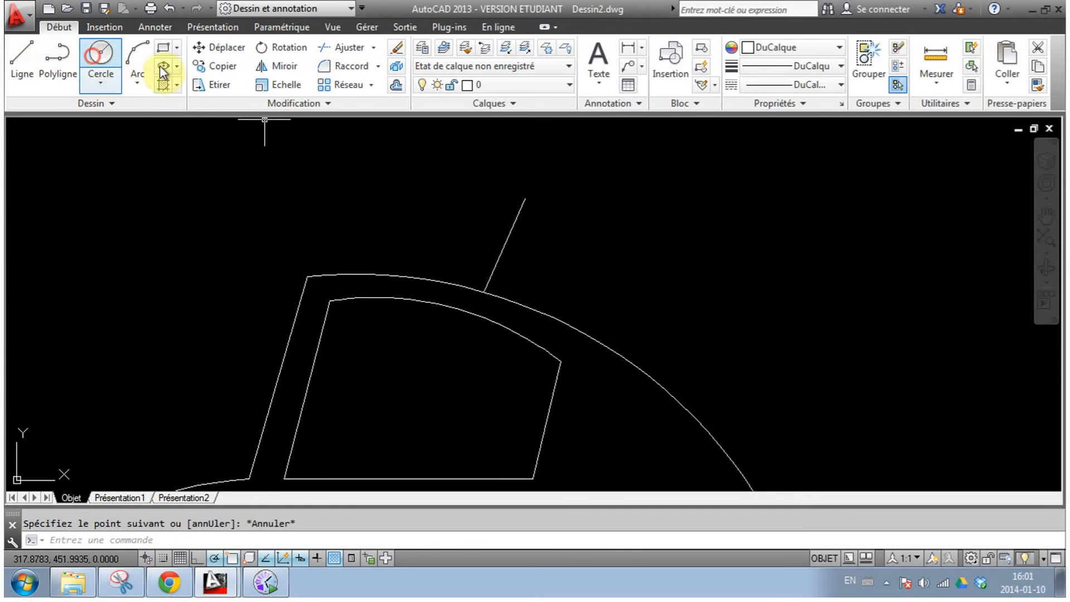
Step: Draw a small circle of about 8.3 radius at the antenna's tip, with its edge touching the line's upper end
left_click(101, 56)
scroll(562, 210, "up", 2)
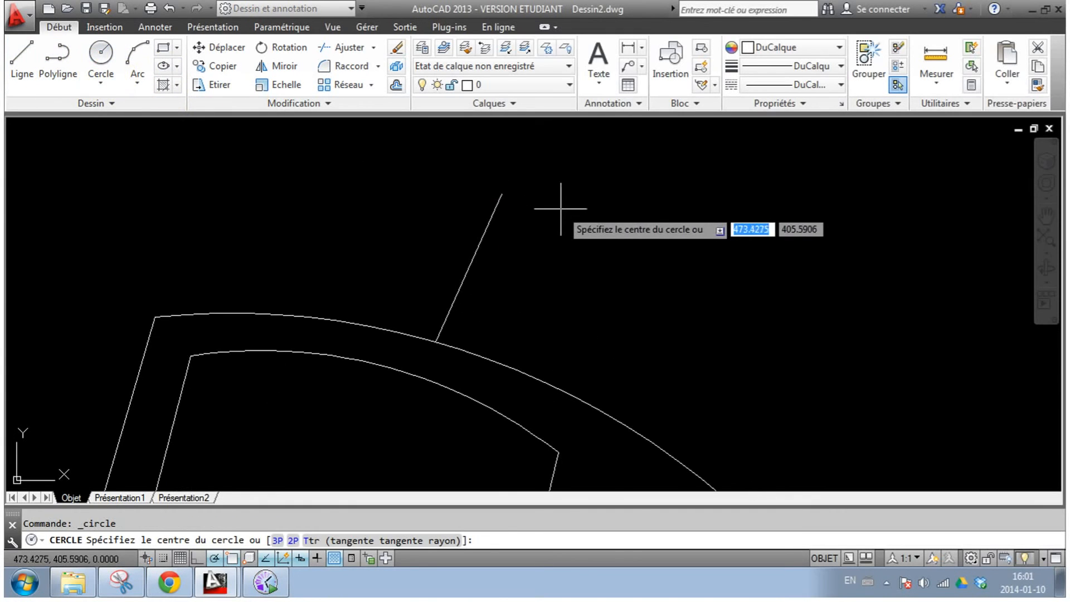
left_click(511, 169)
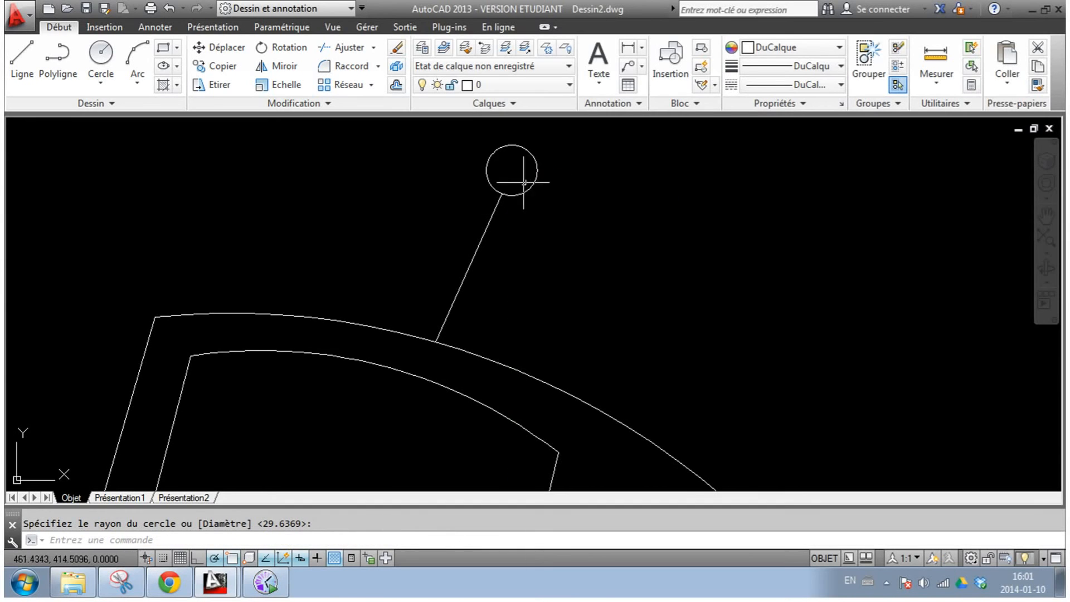
scroll(524, 182, "up", 8)
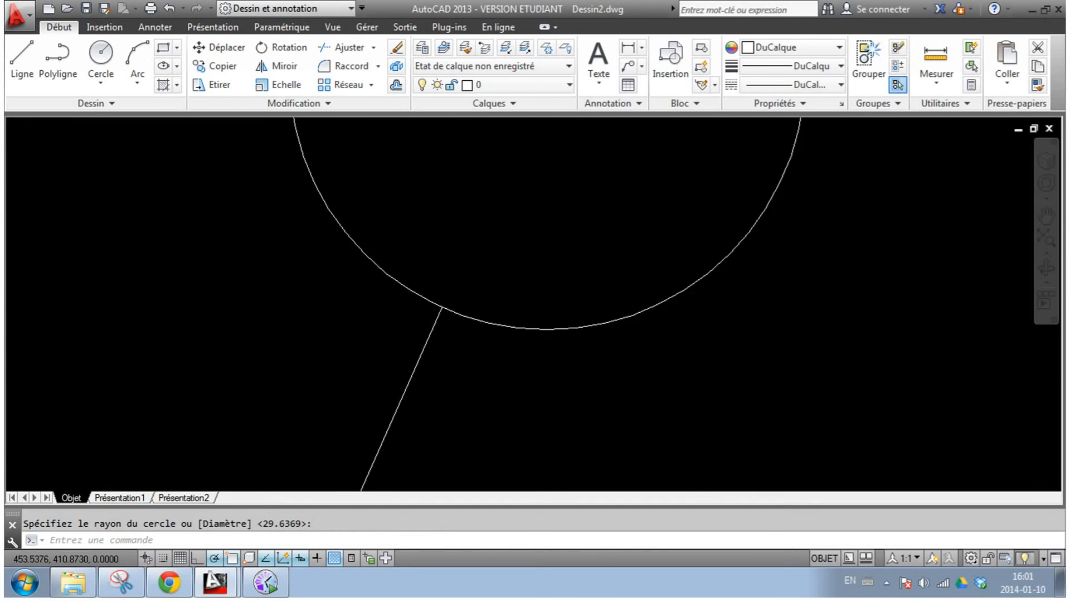
scroll(475, 353, "down", 8)
middle_click_drag(539, 244, 530, 243)
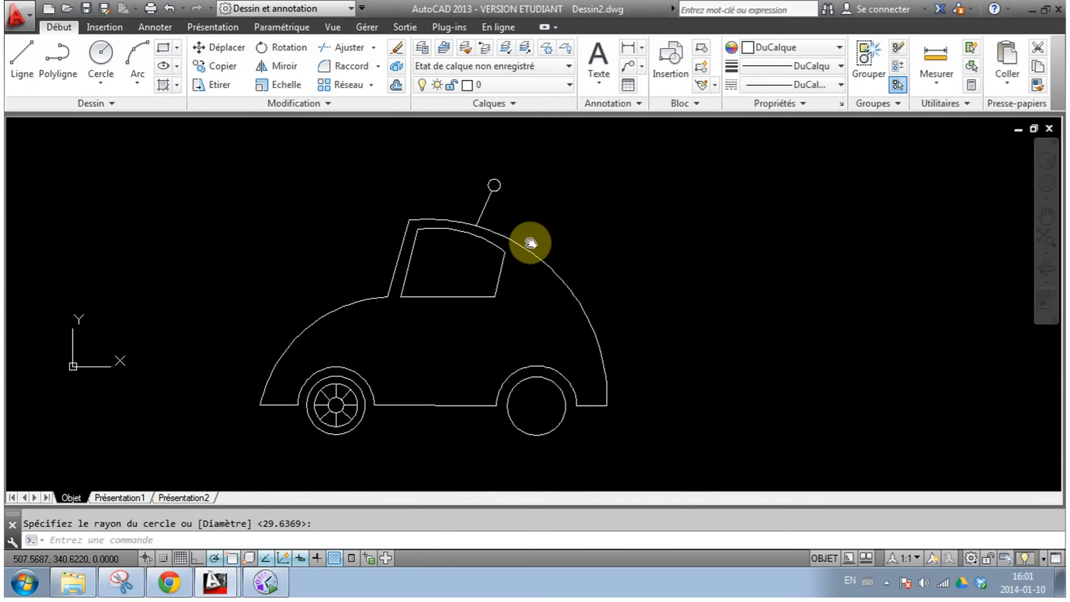
Step: Draw the exhaust pipe as a three-sided rectangle about 17 long, attached to the rear body arc just above the sill
left_click(20, 77)
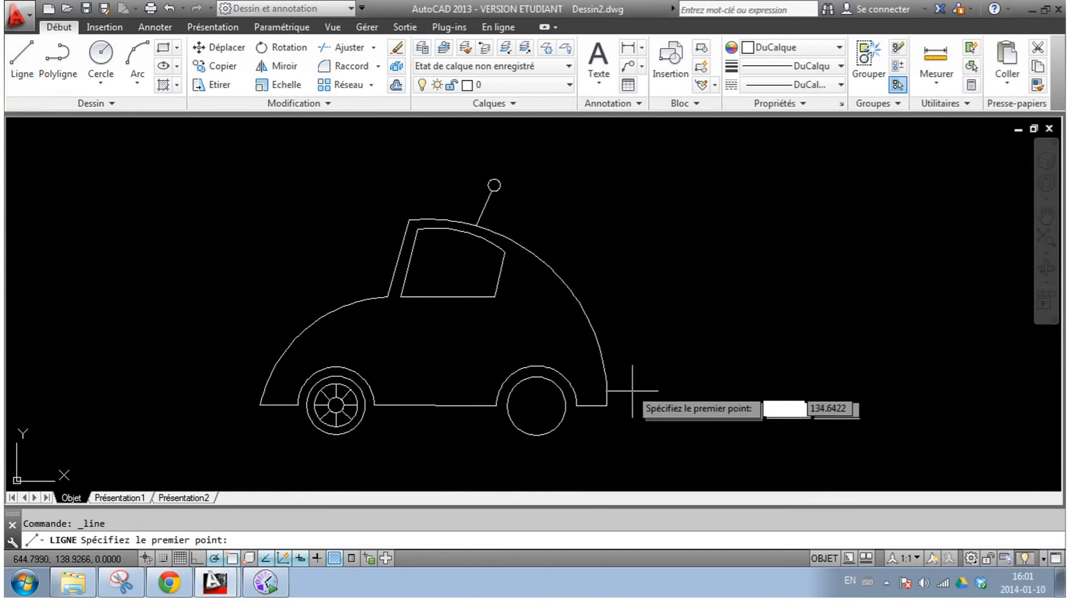
scroll(619, 423, "up", 2)
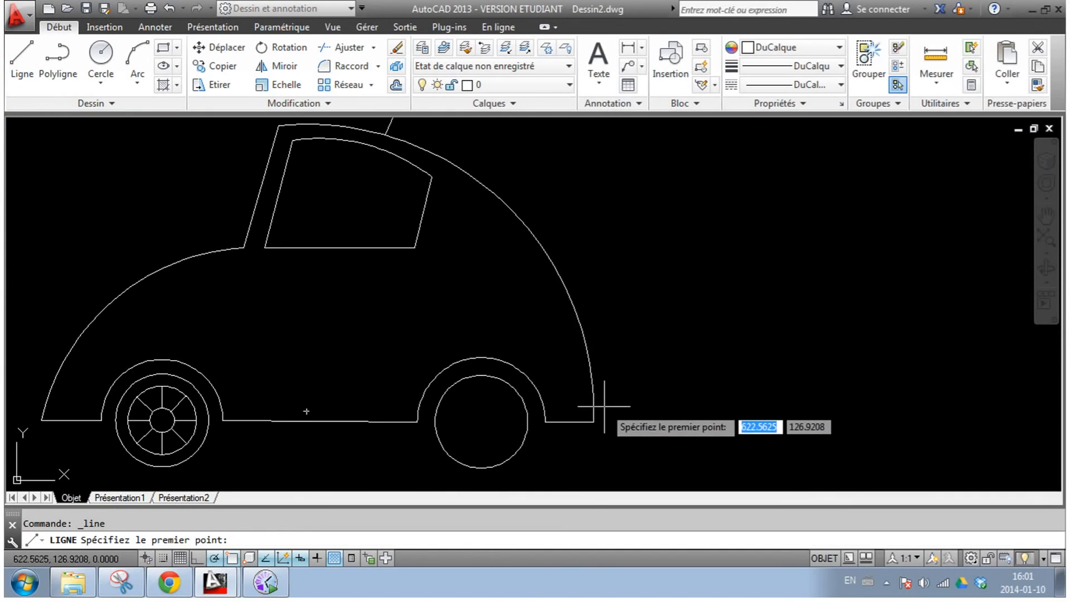
scroll(598, 411, "up", 5)
left_click(546, 423)
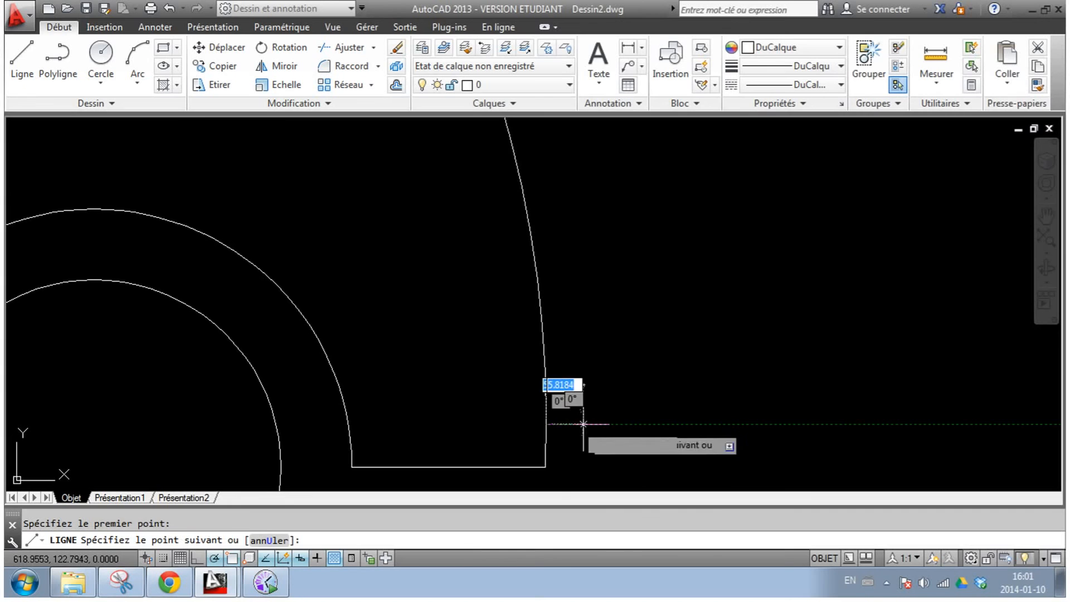
left_click(623, 423)
left_click(623, 381)
left_click(557, 381)
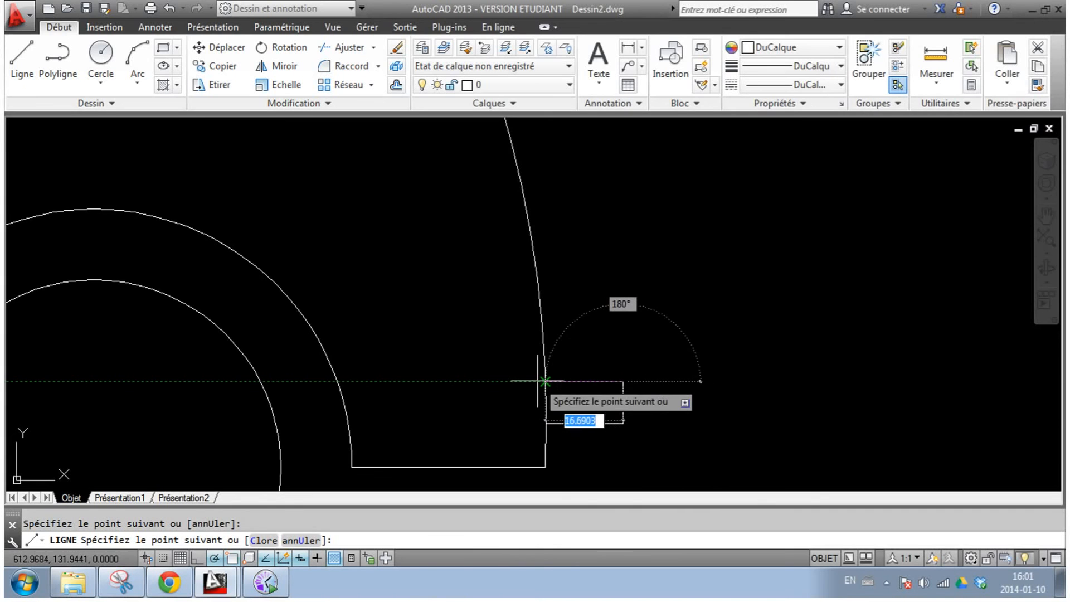
key("Escape")
Step: Draw the rear wheel's hub as a concentric circle with a radius of about 10
scroll(663, 345, "down", 6)
mouse_move(577, 322)
middle_mouse_down()
mouse_move(566, 353)
mouse_move(650, 382)
middle_mouse_up()
scroll(585, 370, "up", 2)
left_click(101, 61)
scroll(539, 374, "up", 2)
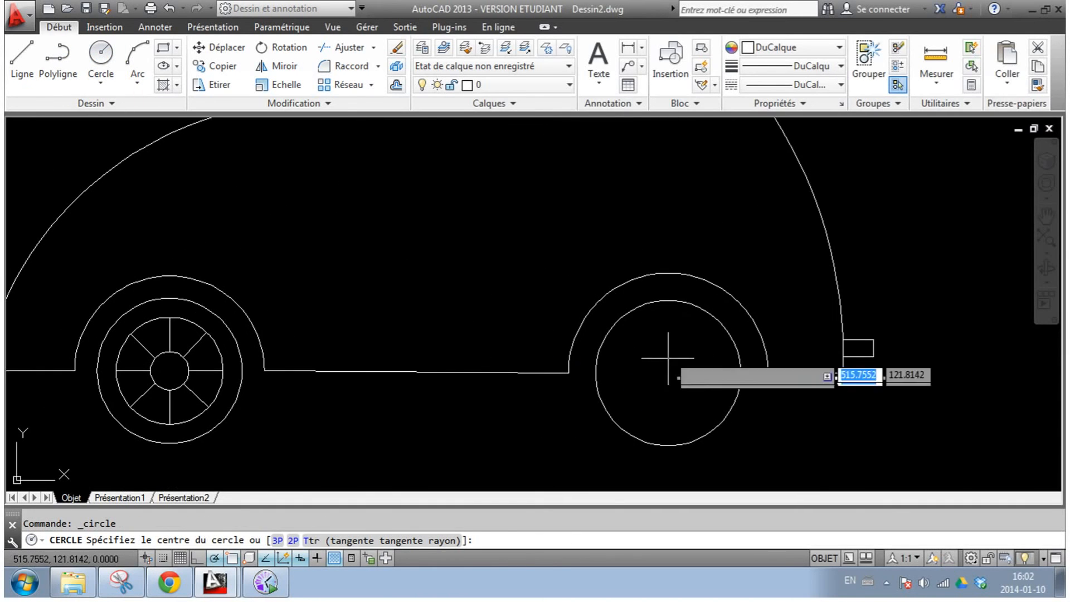
left_click(669, 372)
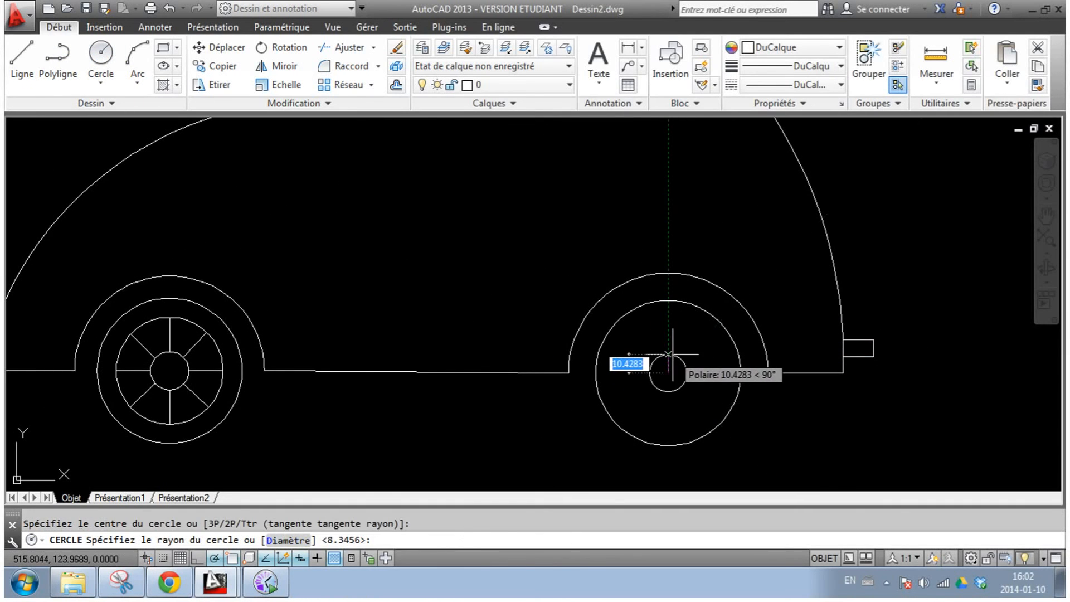
left_click(660, 357)
Step: Draw the rear wheel's rim as a concentric circle with a radius of about 28.5
left_click(100, 58)
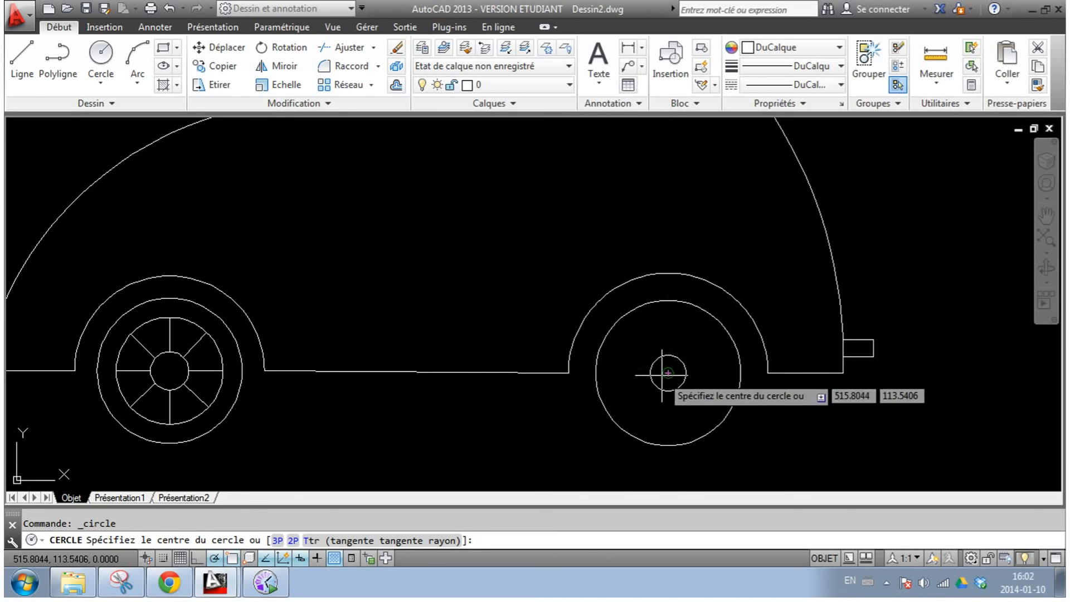
left_click(101, 67)
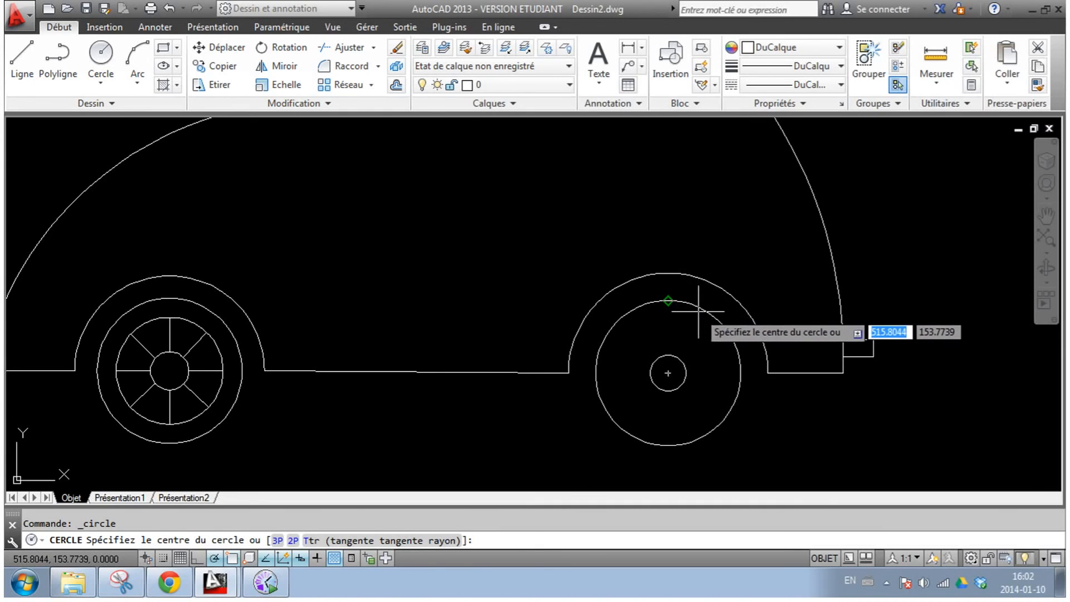
left_click(668, 373)
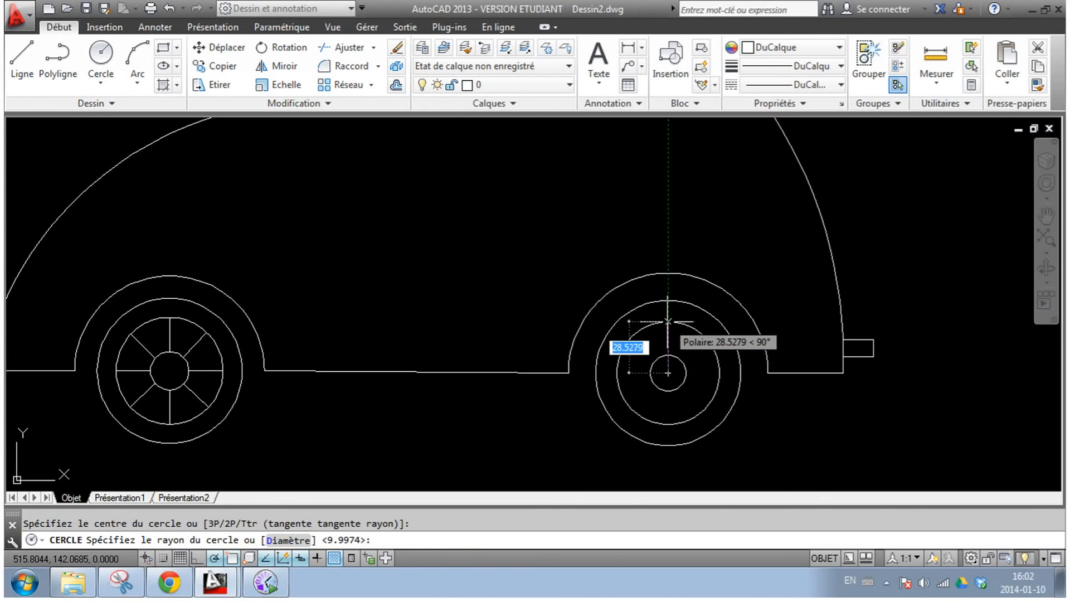
left_click(668, 322)
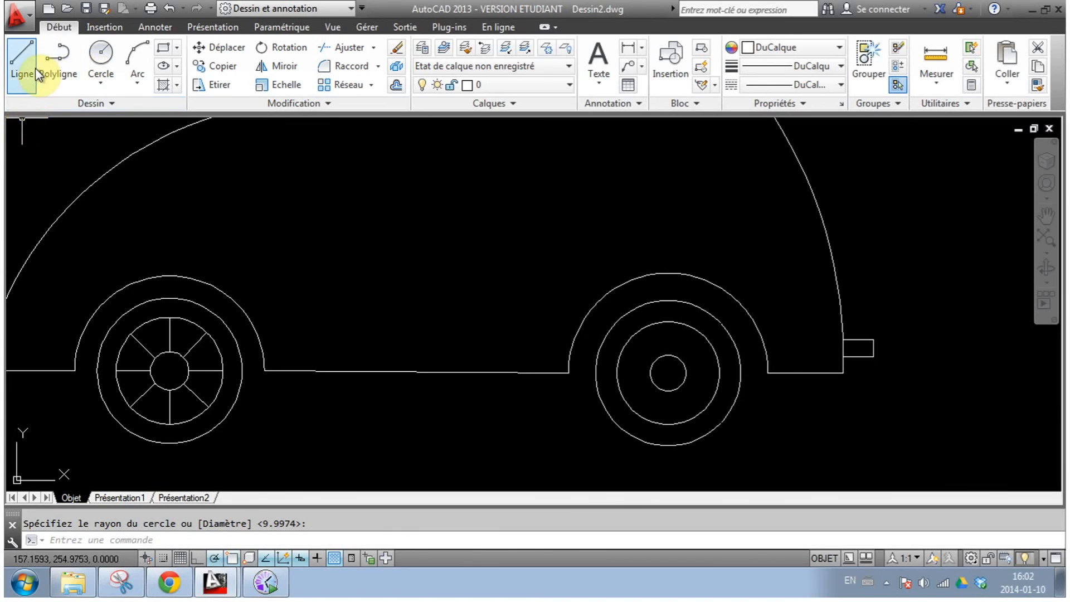
Step: Draw the rear wheel's two horizontal spokes, joining the hub's left and right quadrants to the rim circle
left_click(22, 59)
left_click(638, 367)
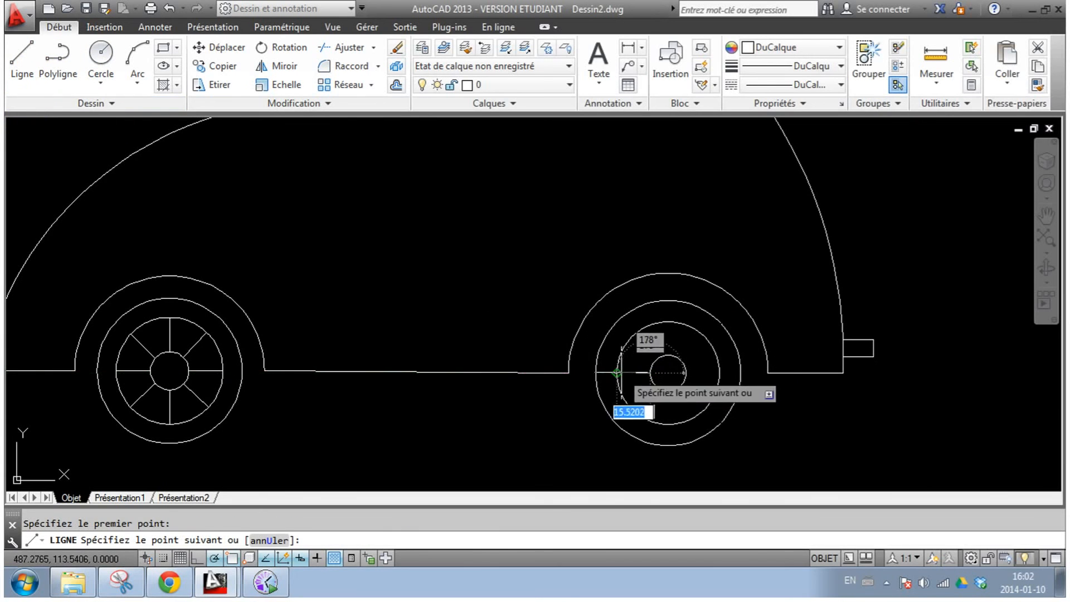
key("Escape")
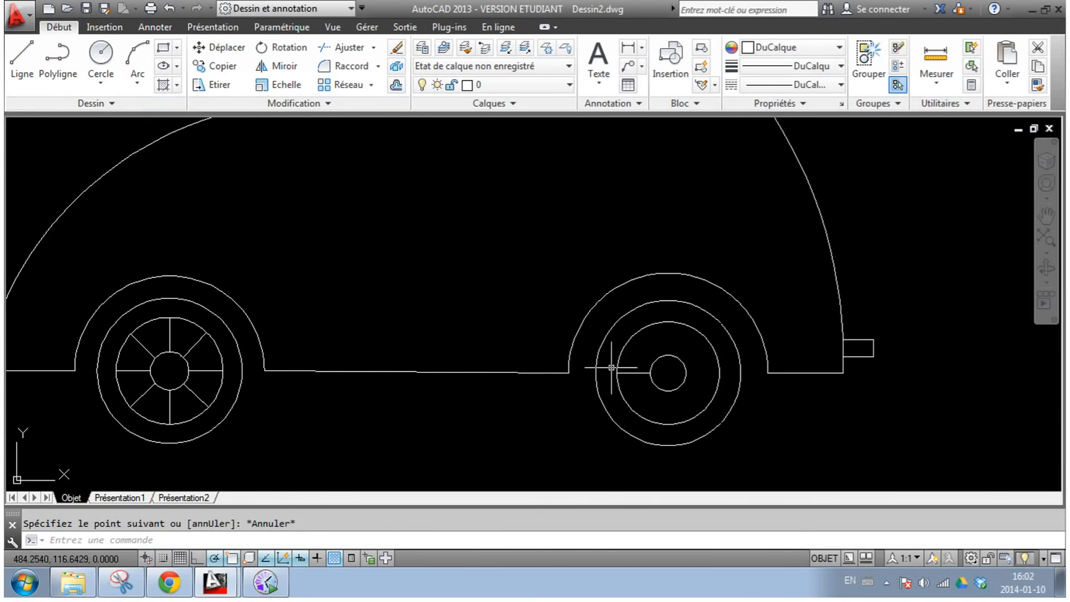
left_click(23, 55)
left_click(685, 373)
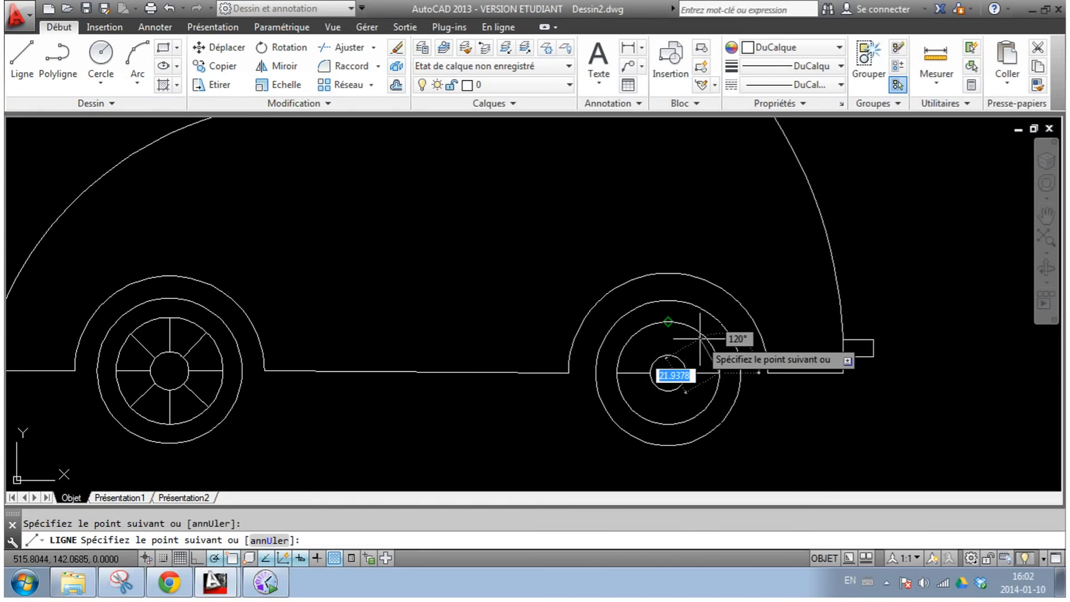
key("Escape")
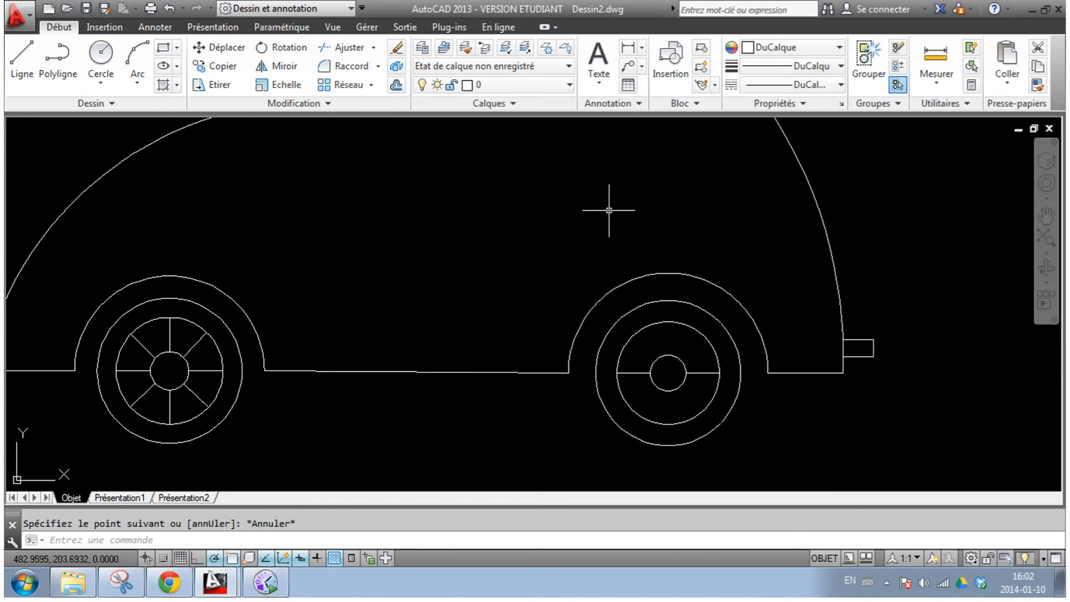
Step: Draw the rear wheel's two vertical spokes, joining the hub's upper and lower quadrants to the rim circle
left_click(16, 54)
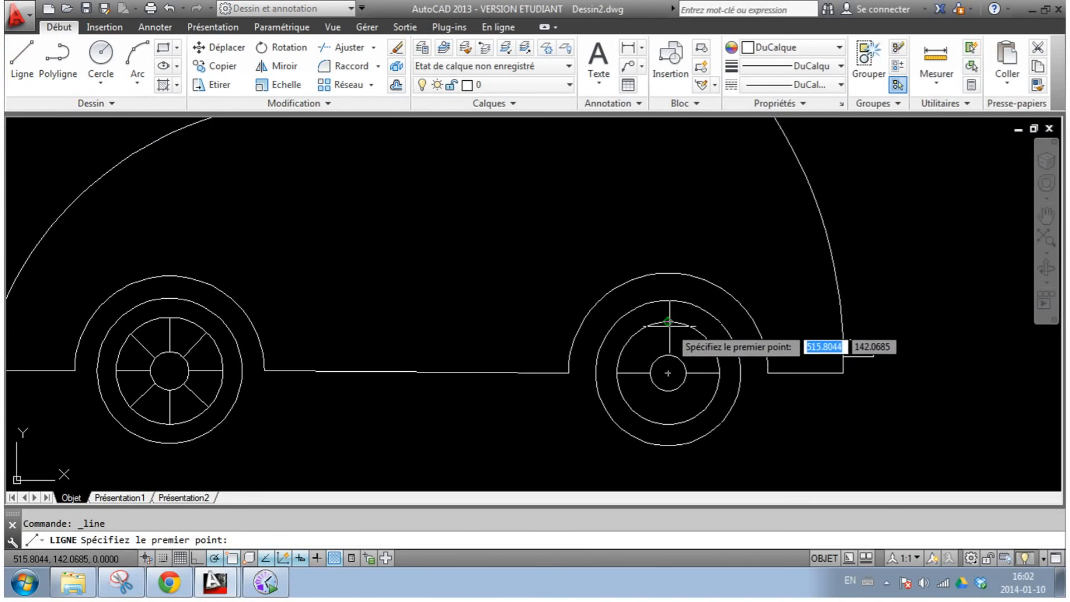
left_click(668, 354)
key("Escape")
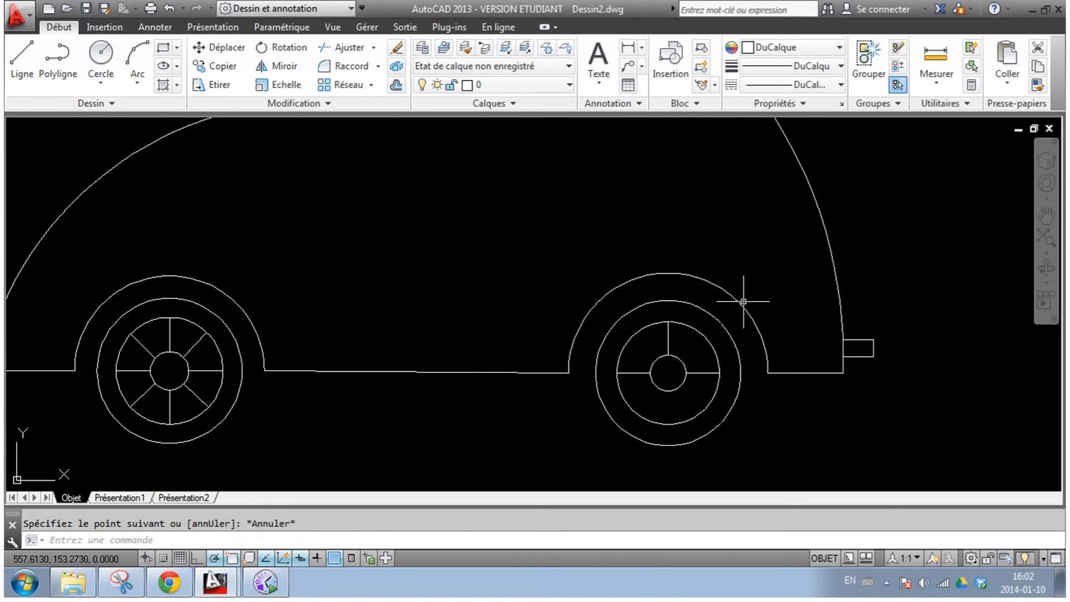
right_click(688, 222)
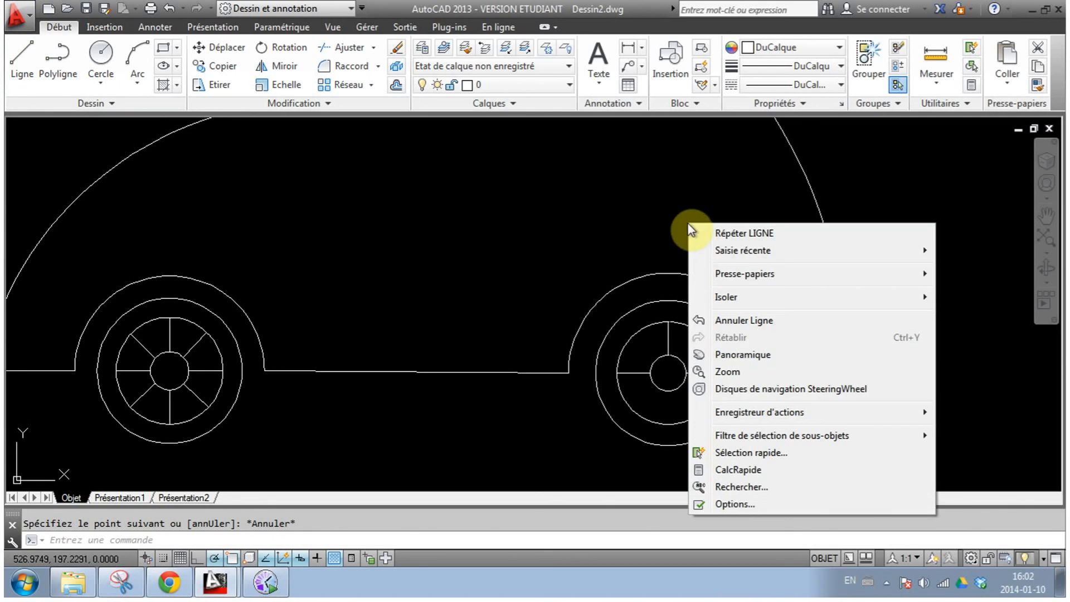
left_click(739, 233)
left_click(668, 372)
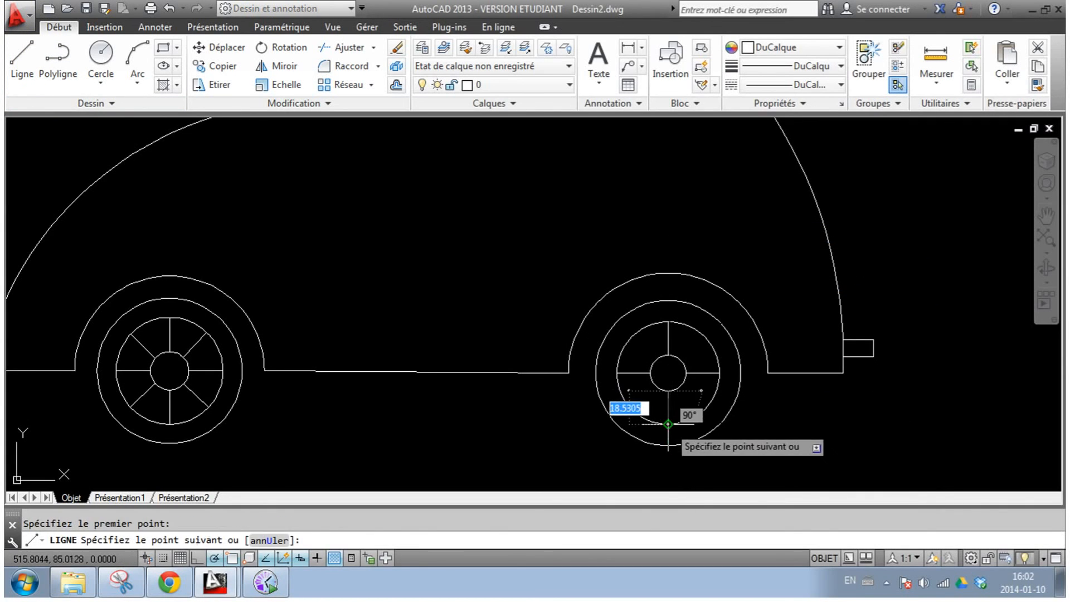
key("Escape")
Step: Enable the Proche (Nearest) running object snap and draw a diagonal spoke from hub to rim in the rear wheel's upper-right quarter
right_click(732, 243)
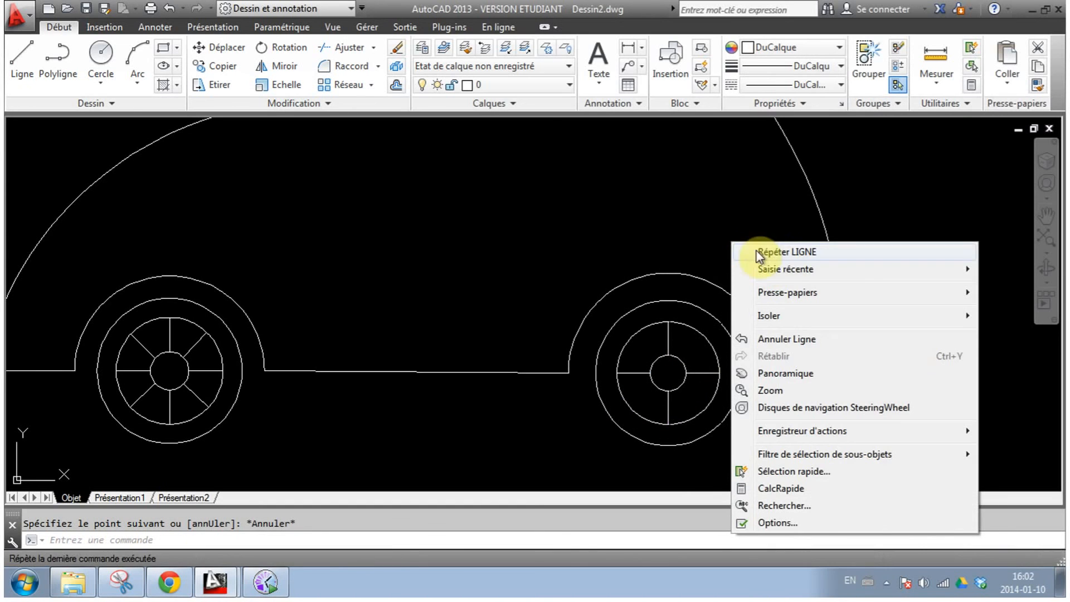
left_click(784, 255)
scroll(668, 357, "up", 4)
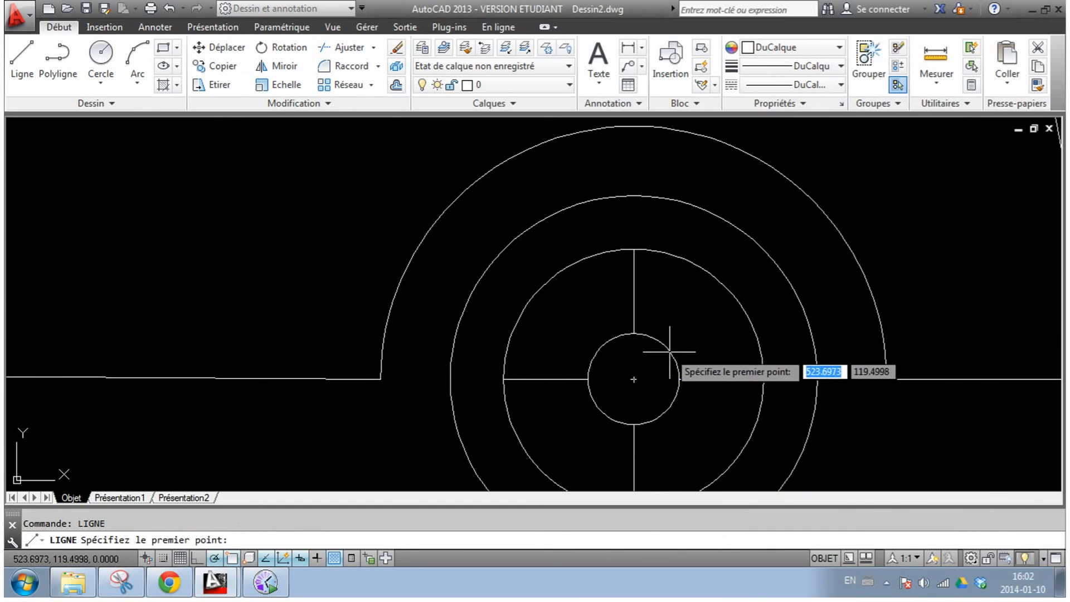
right_click(230, 560)
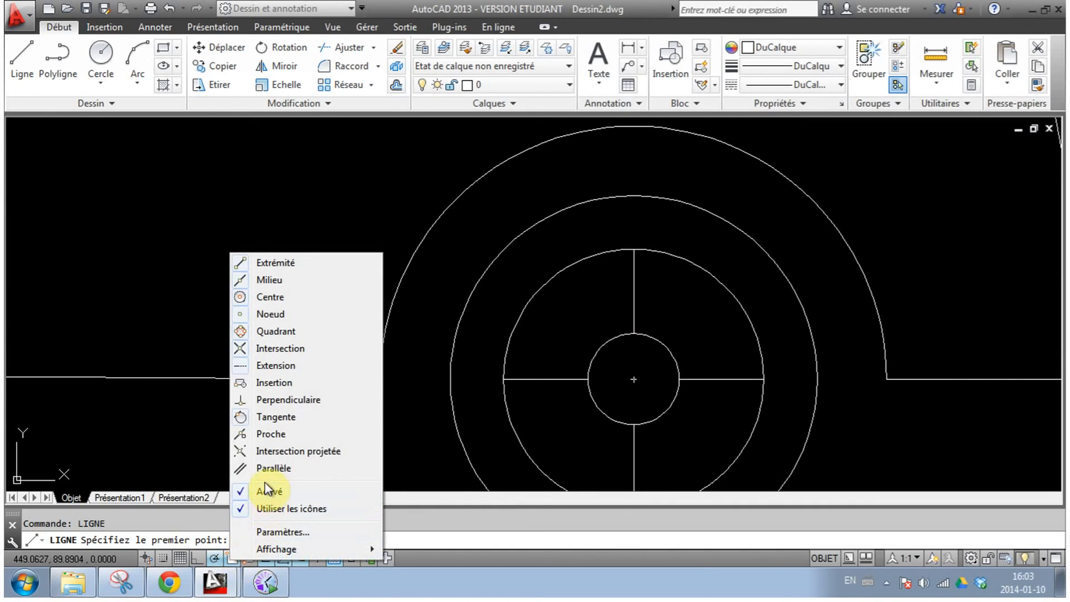
left_click(270, 434)
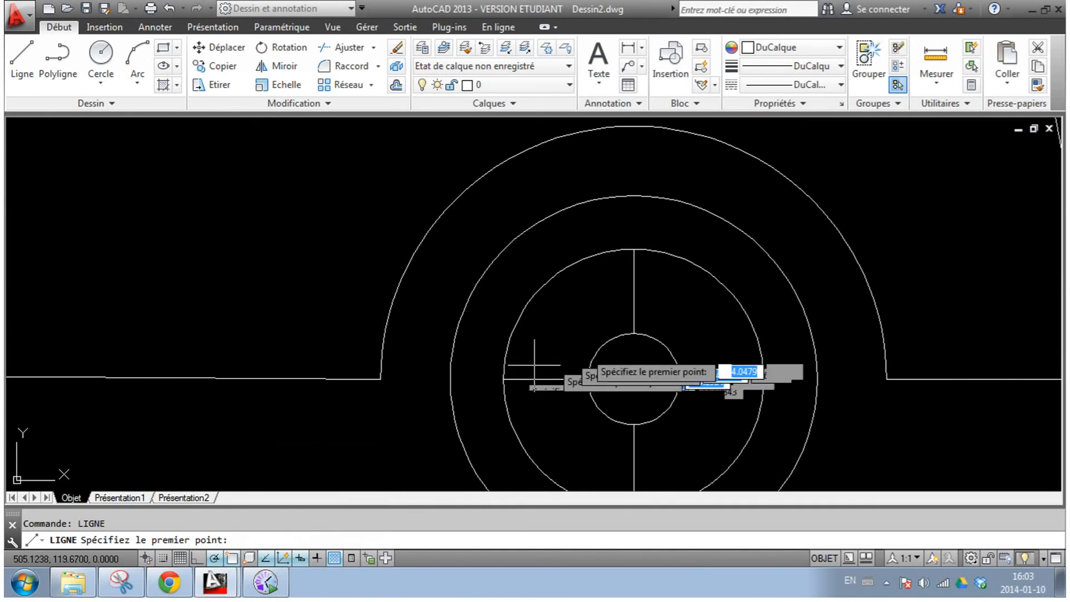
left_click(666, 344)
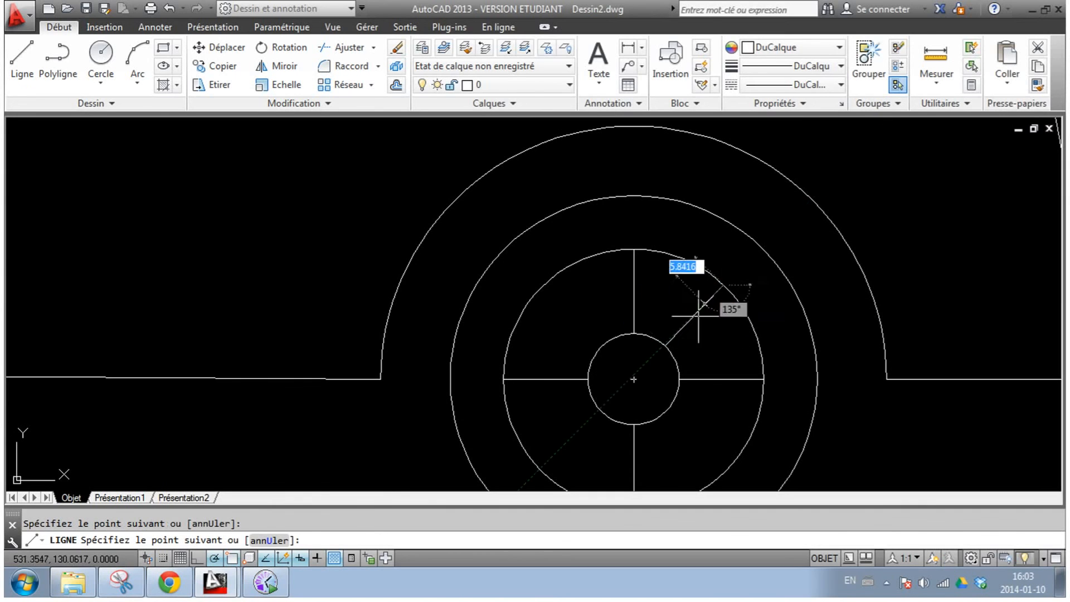
left_click(725, 287)
key("Escape")
middle_click_drag(713, 289, 702, 224)
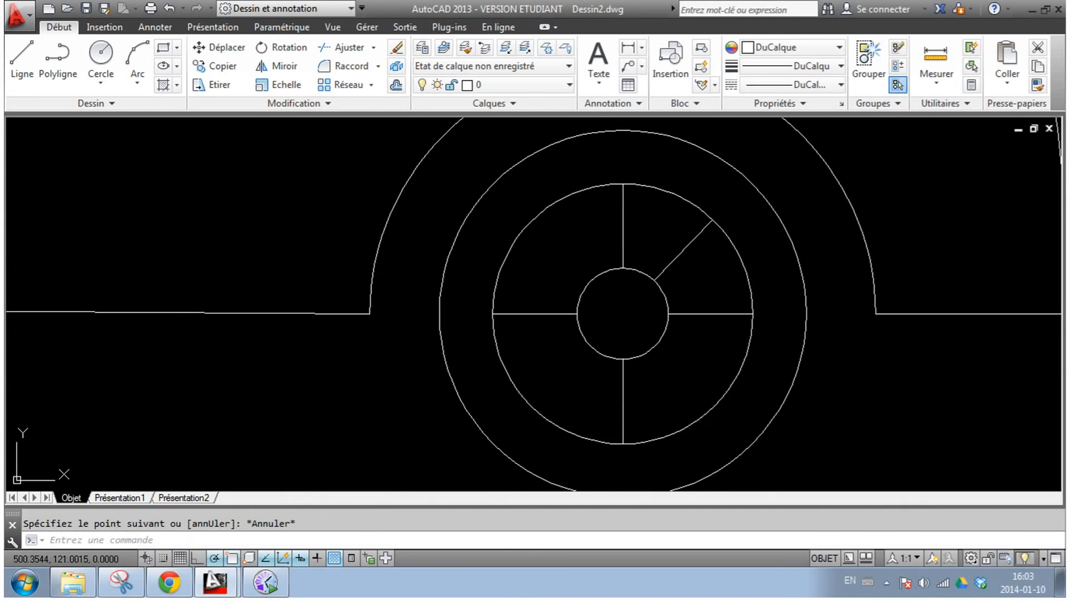
Step: Draw a diagonal spoke from the hub circle to the rim circle in the rear wheel's upper-left quarter
right_click(551, 273)
left_click(582, 279)
left_click(588, 285)
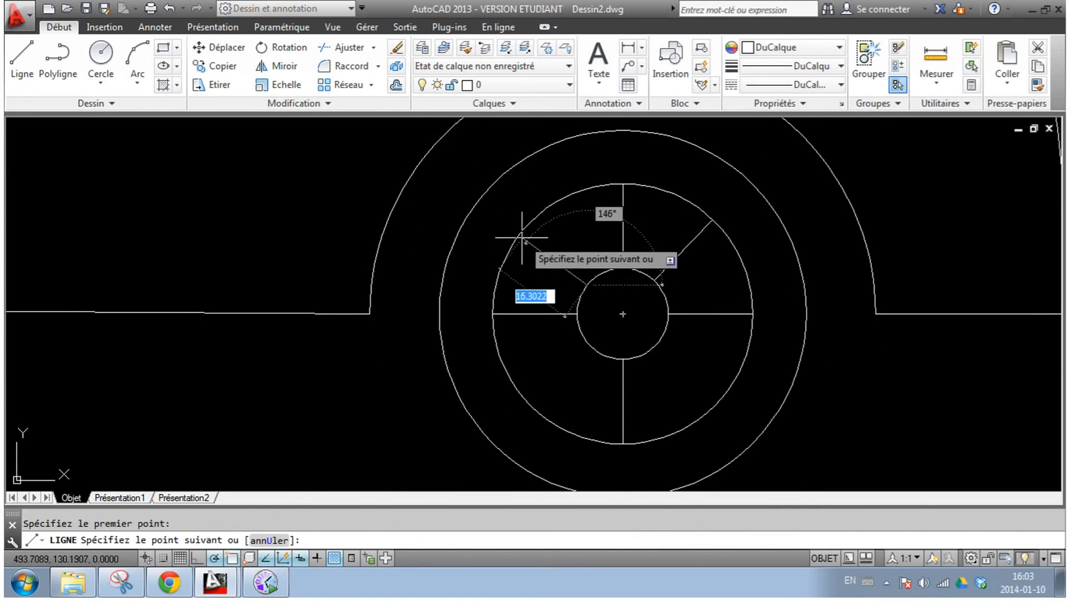
left_click(519, 234)
key("Escape")
Step: Draw a diagonal spoke from the hub circle to the rim circle in the rear wheel's lower-left quarter
right_click(569, 237)
left_click(618, 252)
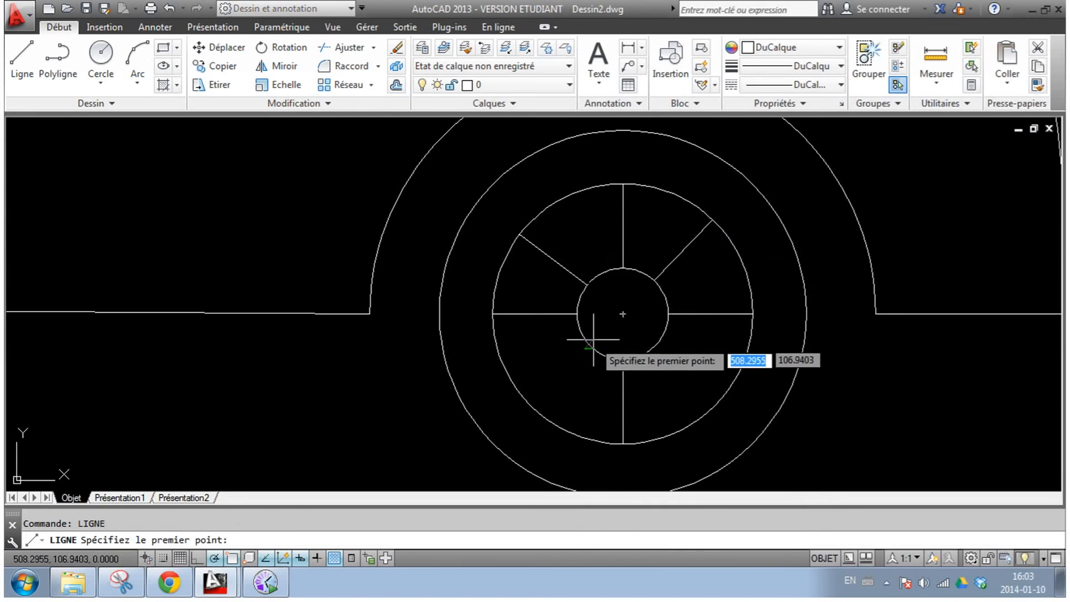
left_click(589, 346)
left_click(531, 406)
key("Escape")
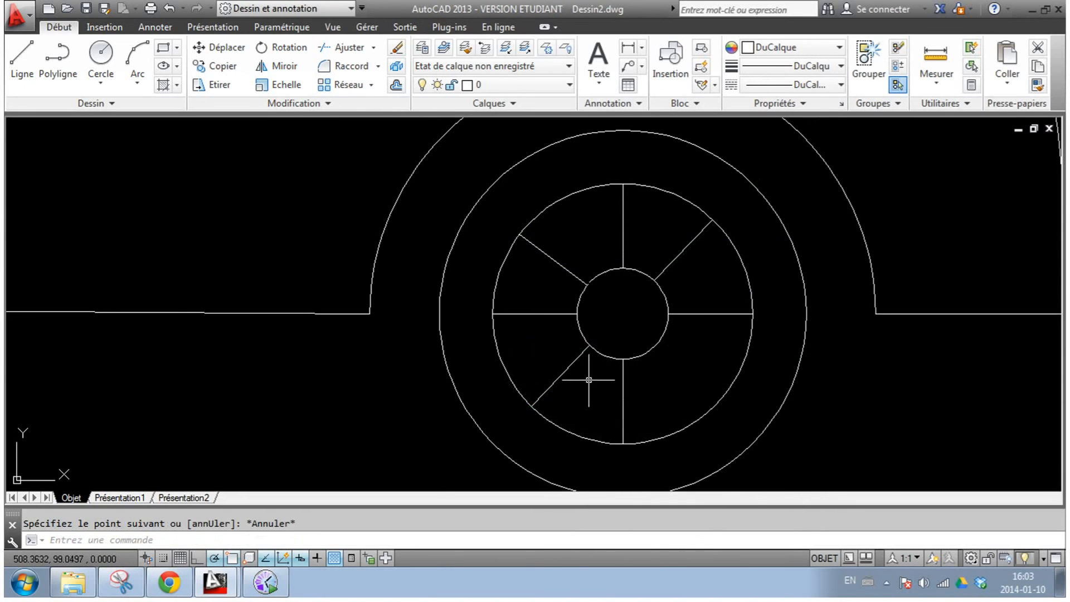
Step: Draw a diagonal spoke from the hub circle to the rim circle in the rear wheel's lower-right quarter
right_click(590, 379)
left_click(648, 96)
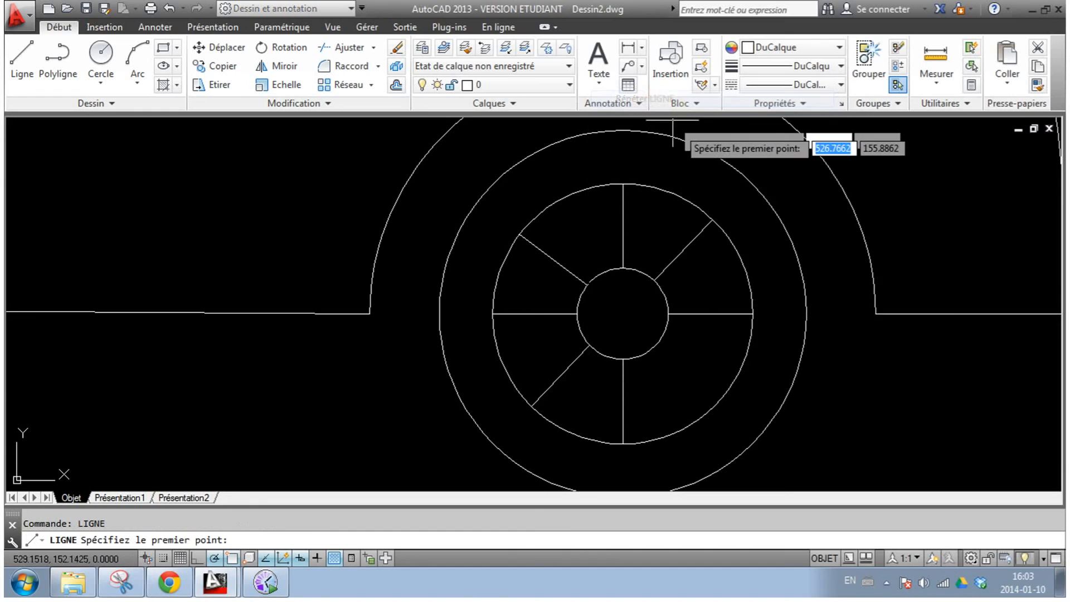
left_click(659, 344)
left_click(724, 396)
key("Escape")
scroll(734, 406, "down", 5)
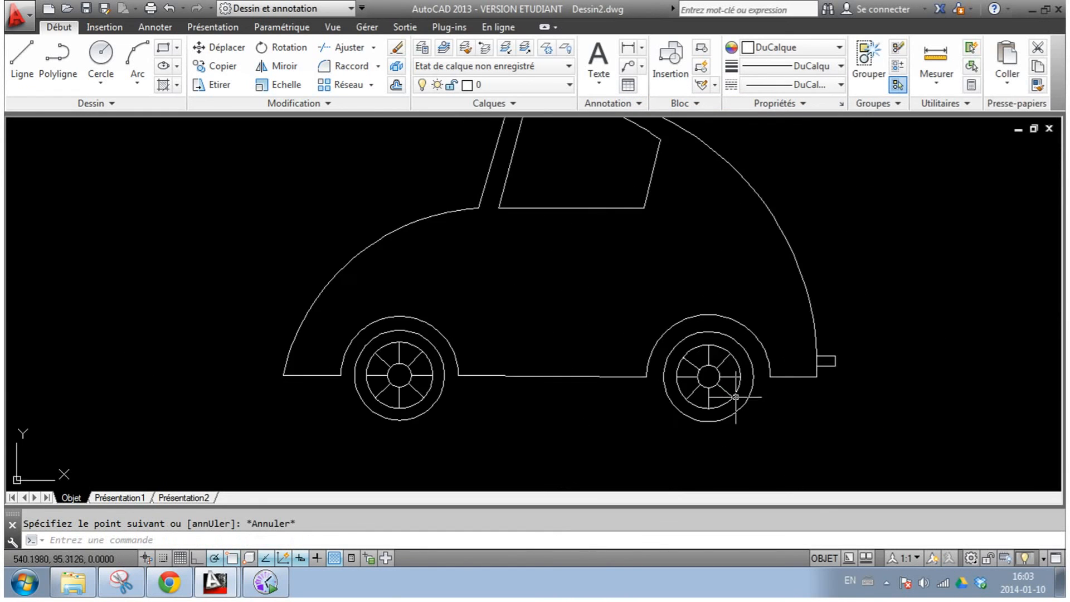
middle_click_drag(736, 366, 692, 377)
middle_click_drag(853, 291, 830, 302)
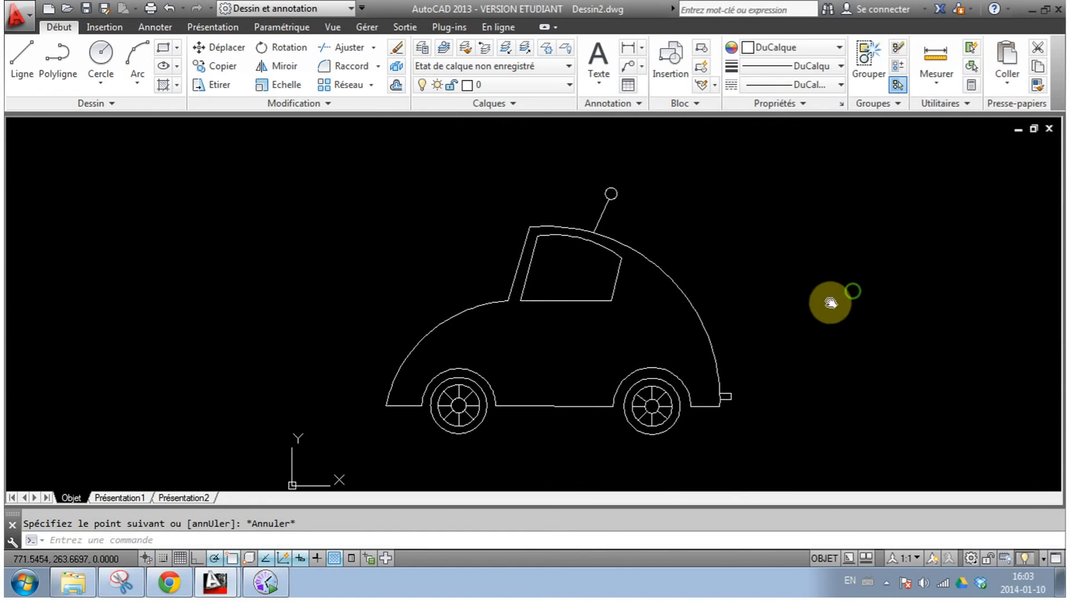